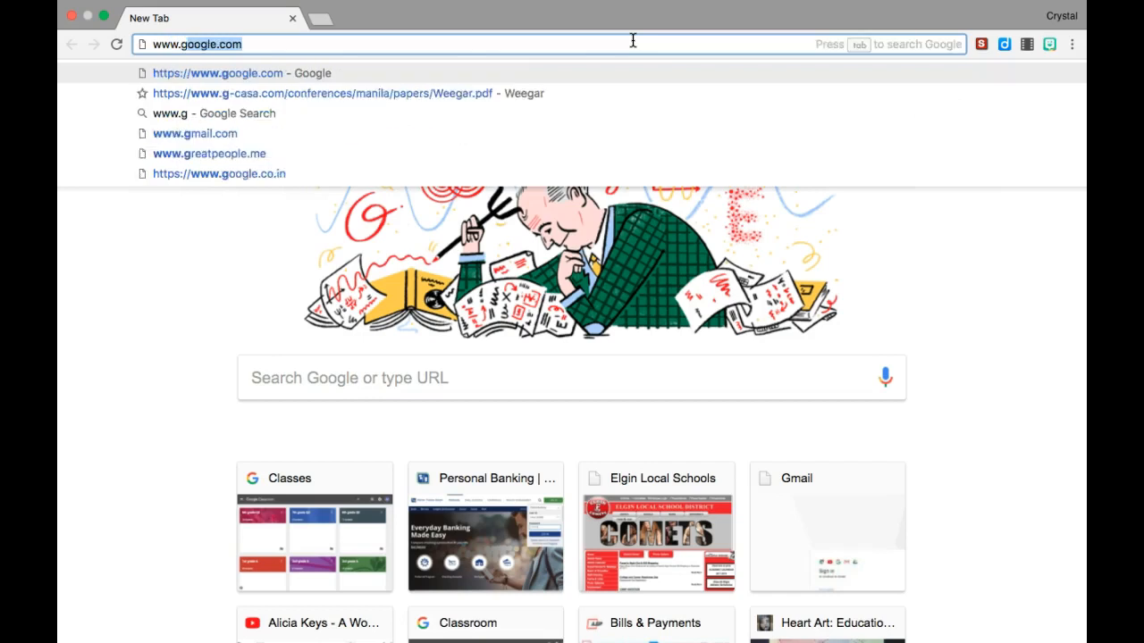
type(".com")
key("Return")
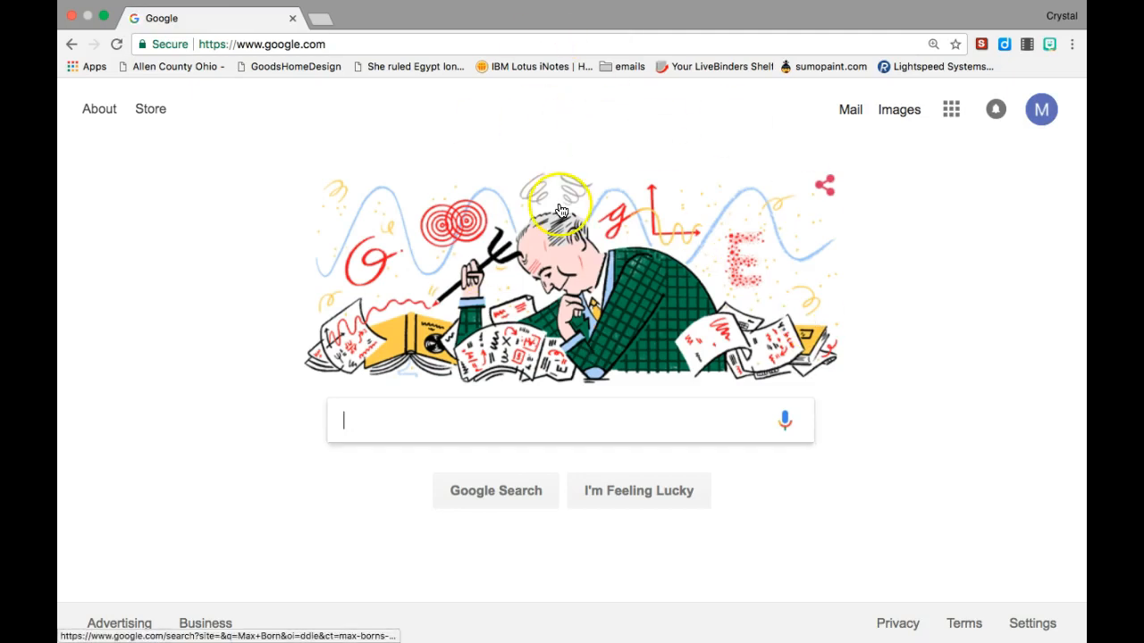
left_click(952, 112)
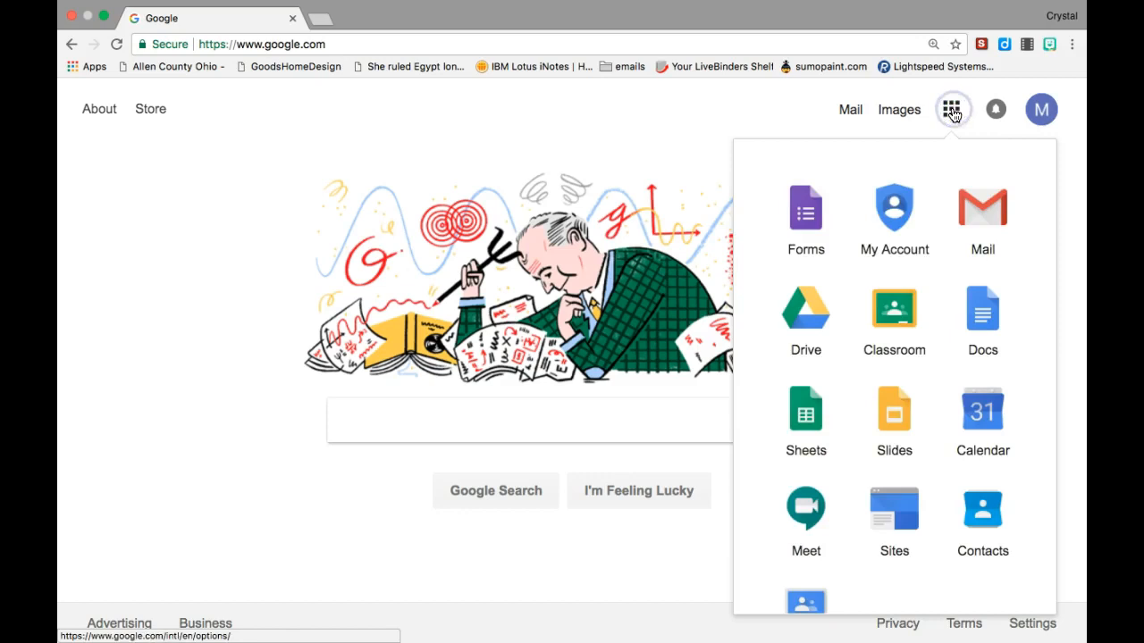
left_click(893, 313)
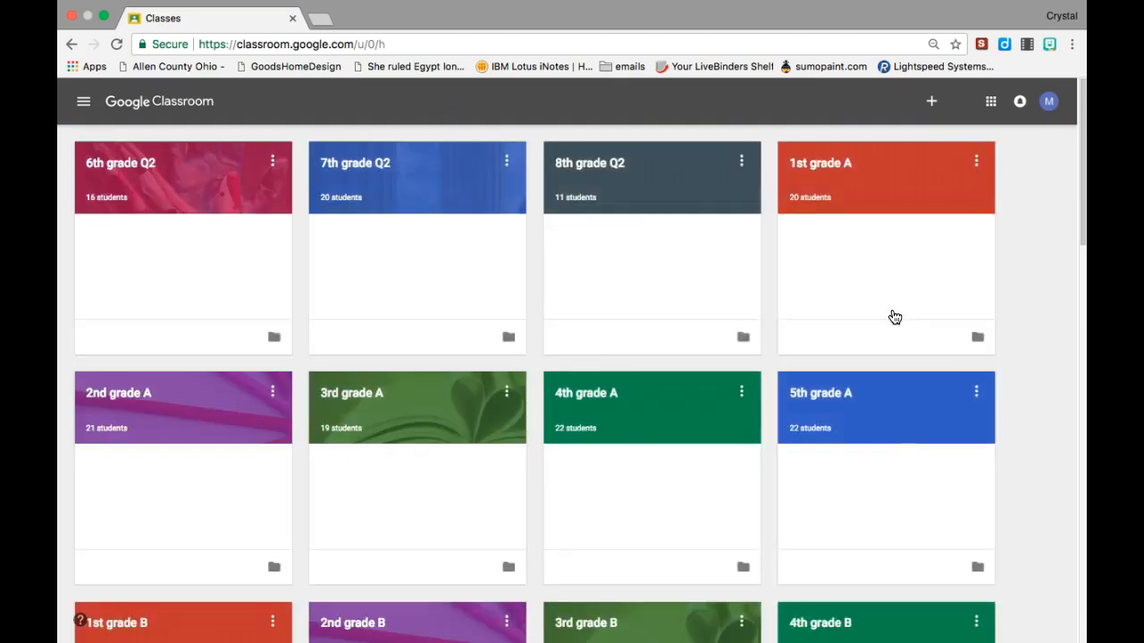
Open the Screencastomatic assignment in the Technology Integration class
scroll(894, 317, "down", 15)
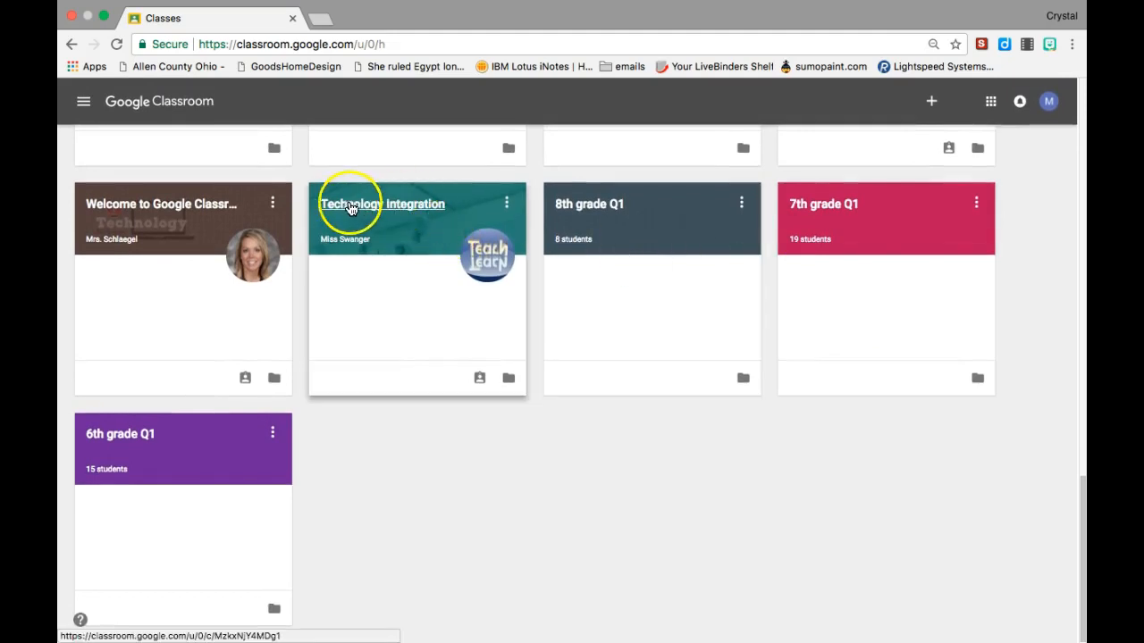
left_click(379, 208)
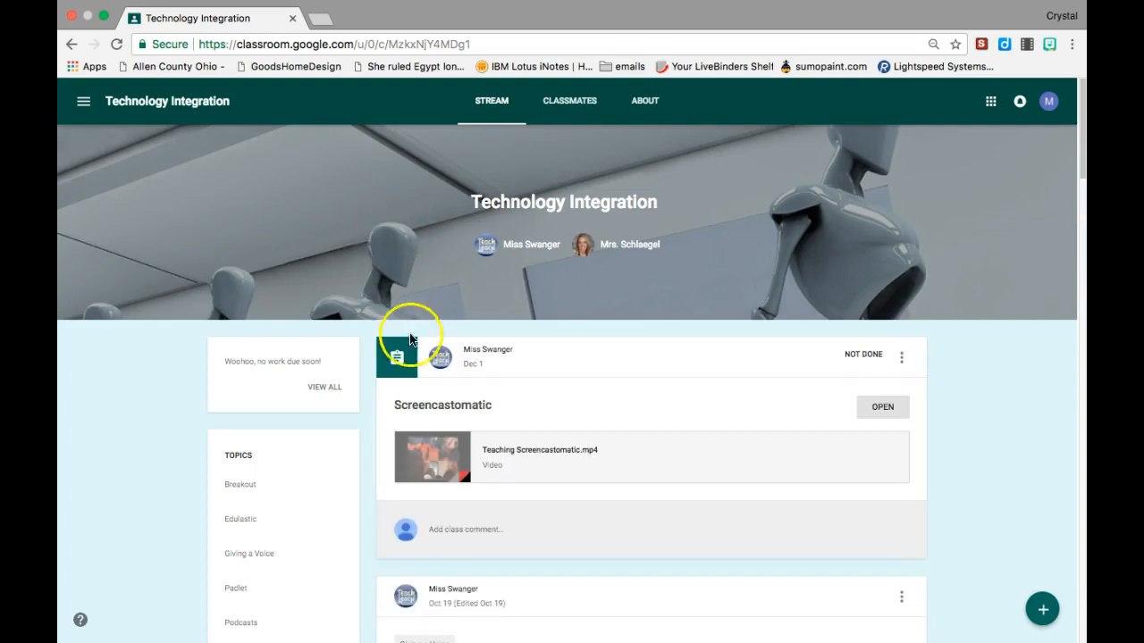
scroll(575, 429, "down", 3)
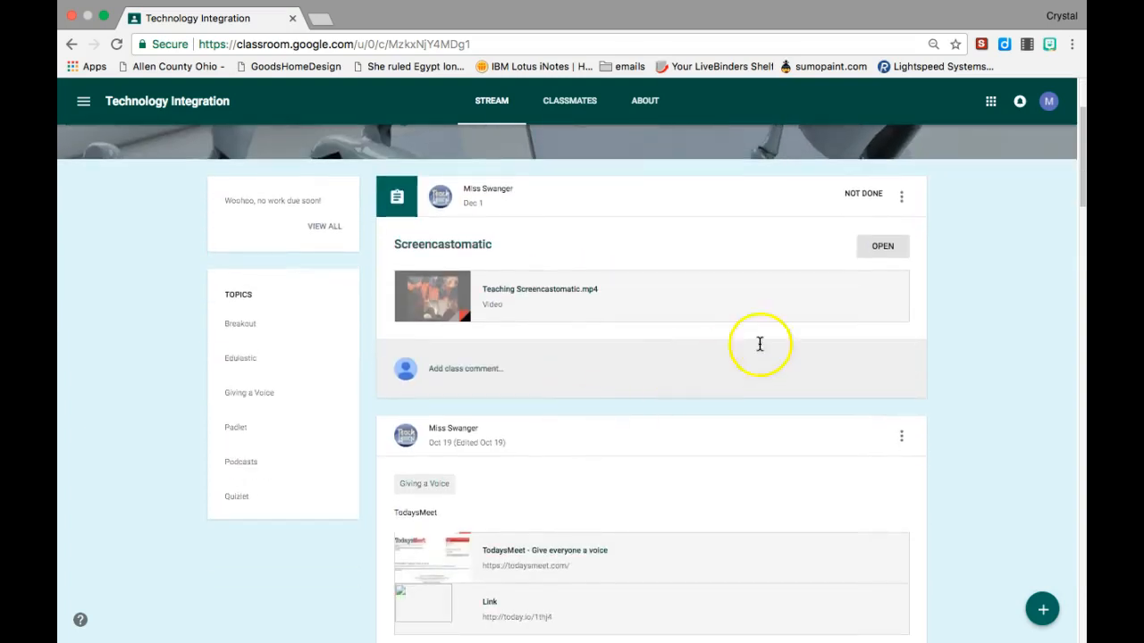
left_click(879, 255)
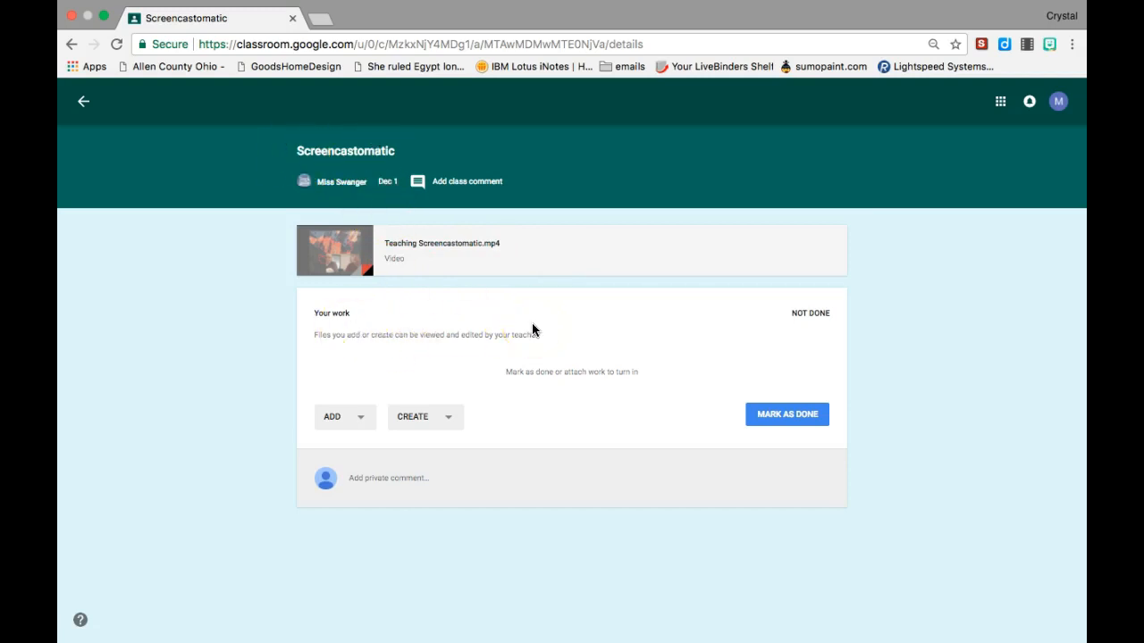
Create a new Google Docs document as the work for this assignment and open it
left_click(448, 418)
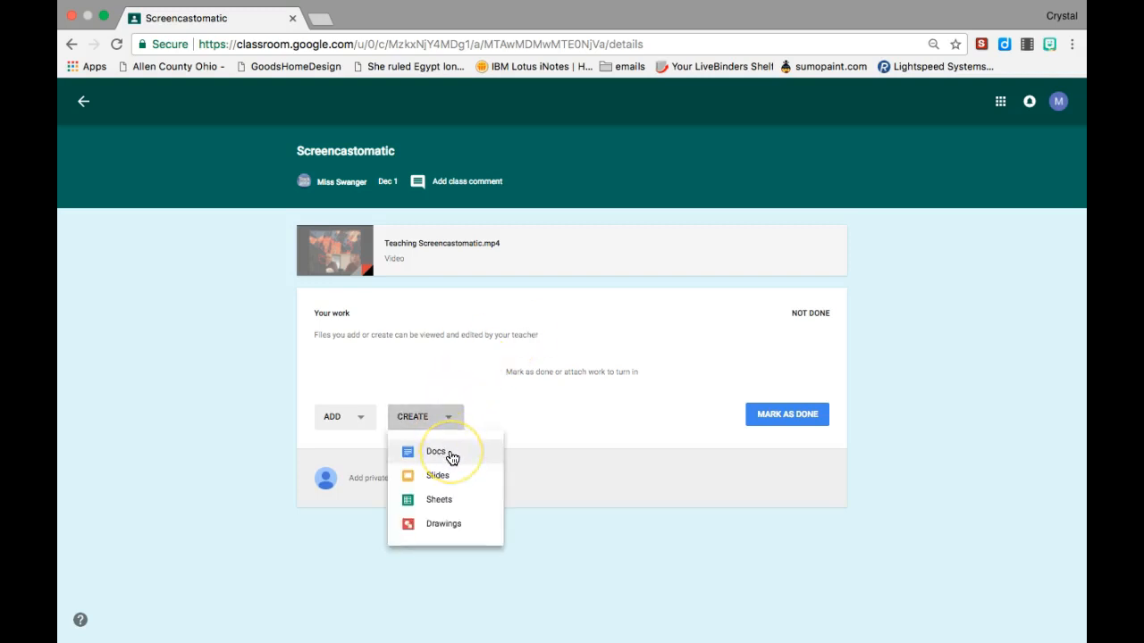
left_click(453, 457)
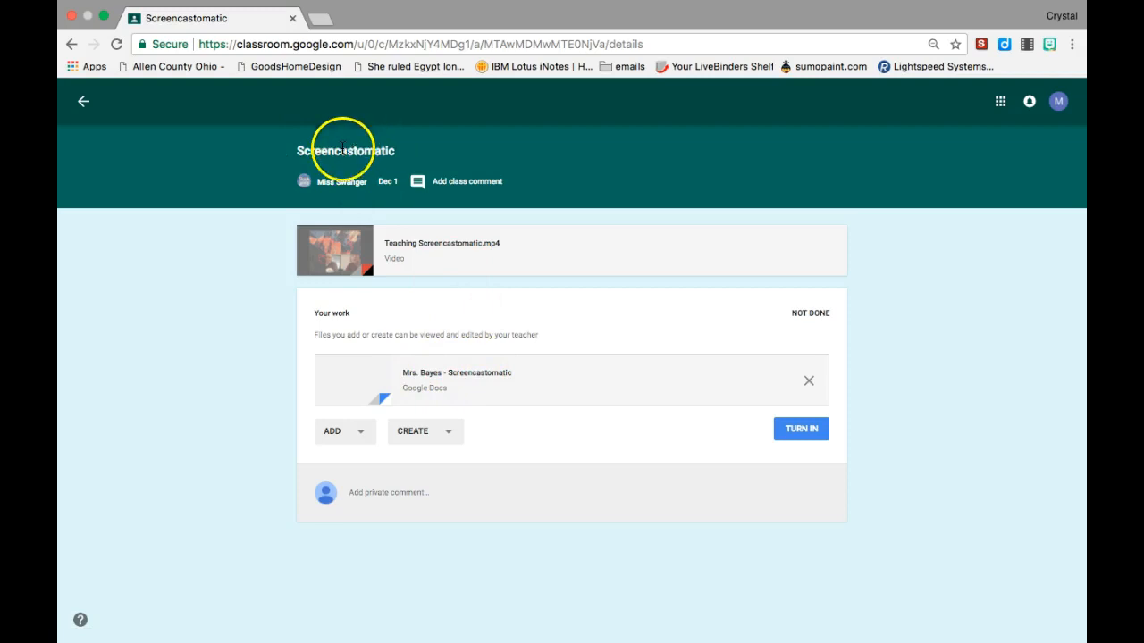
left_click(480, 379)
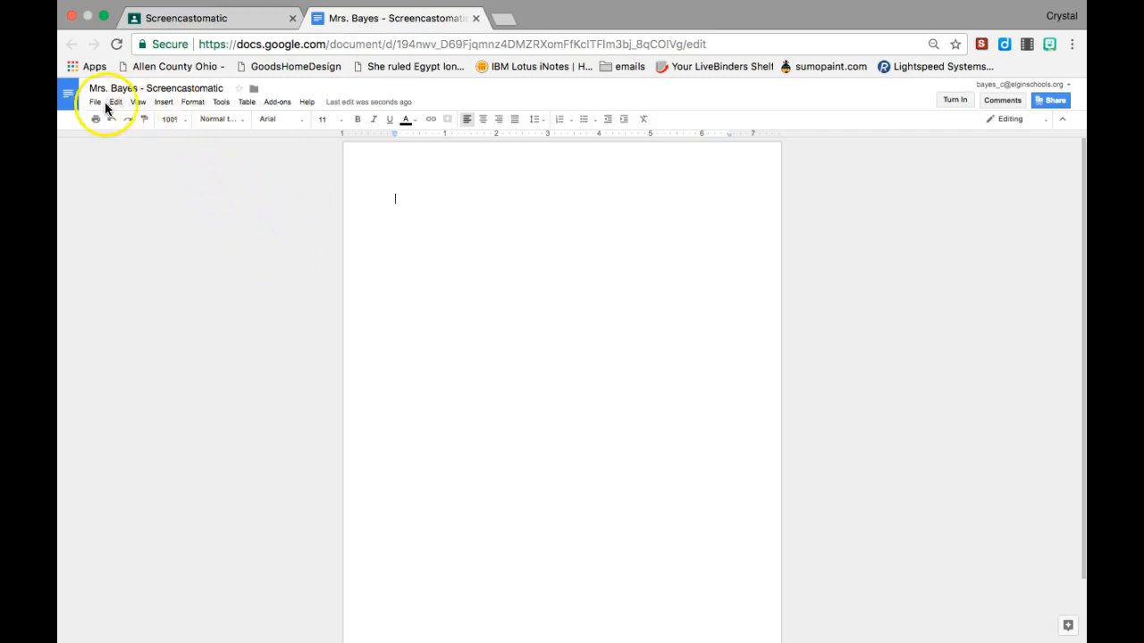
Start a new drawing in the document and choose a webcam snapshot as the source for its image
left_click(165, 102)
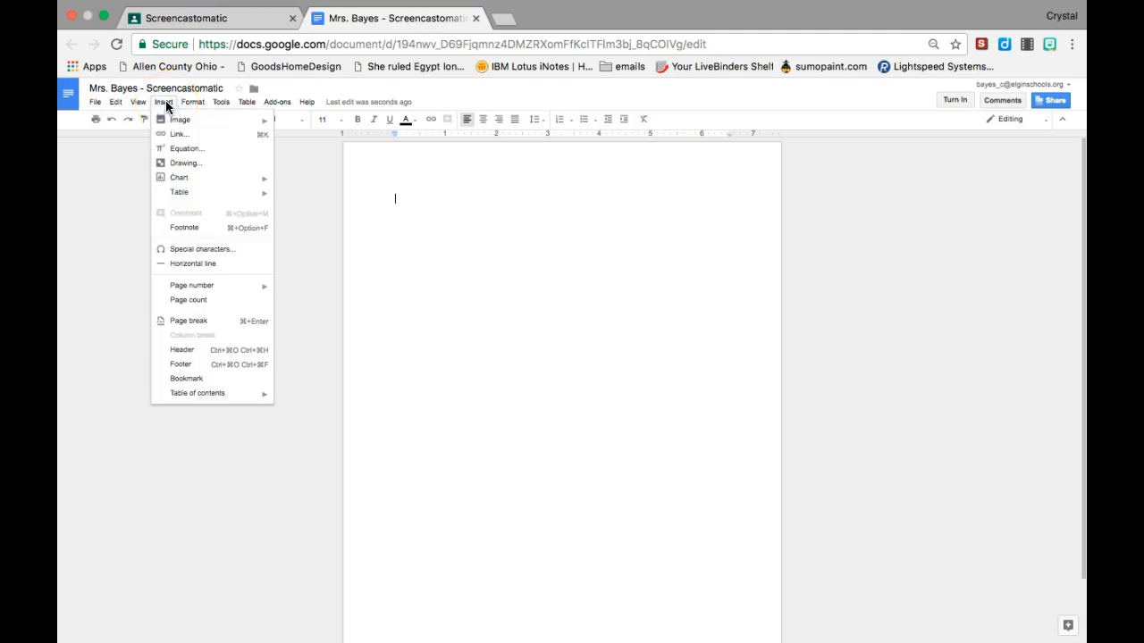
mouse_move(170, 122)
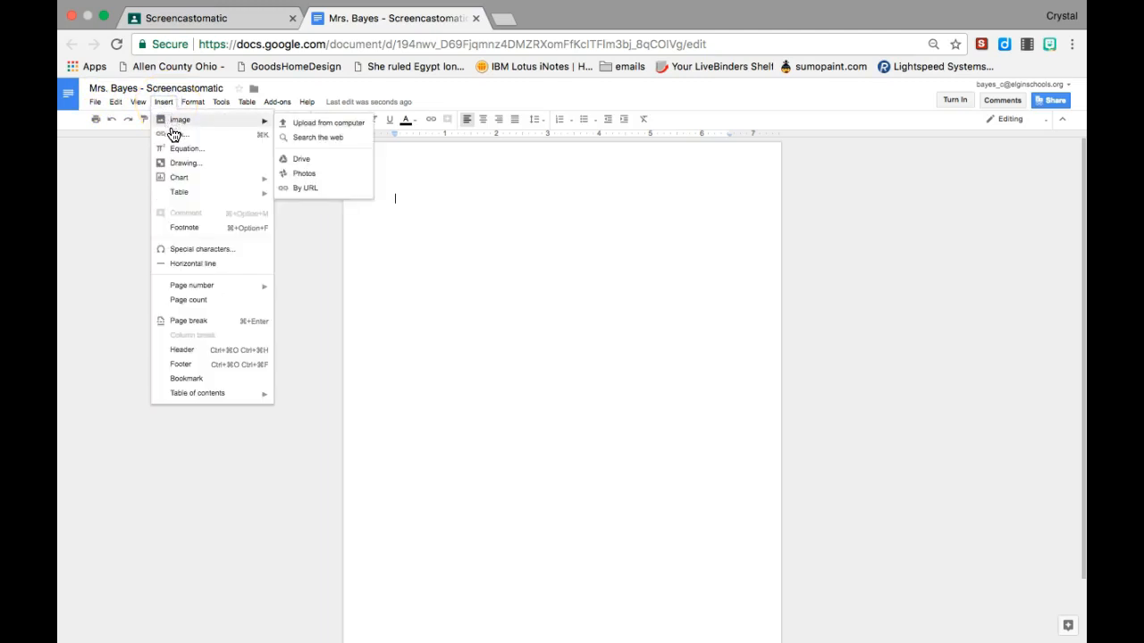
left_click(180, 164)
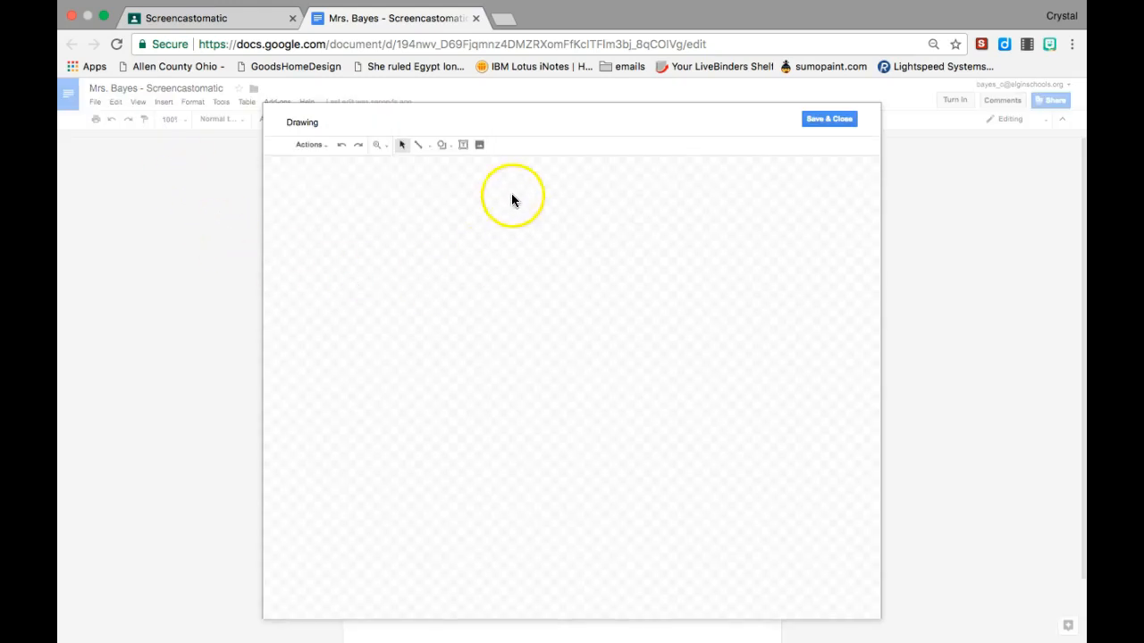
left_click(481, 147)
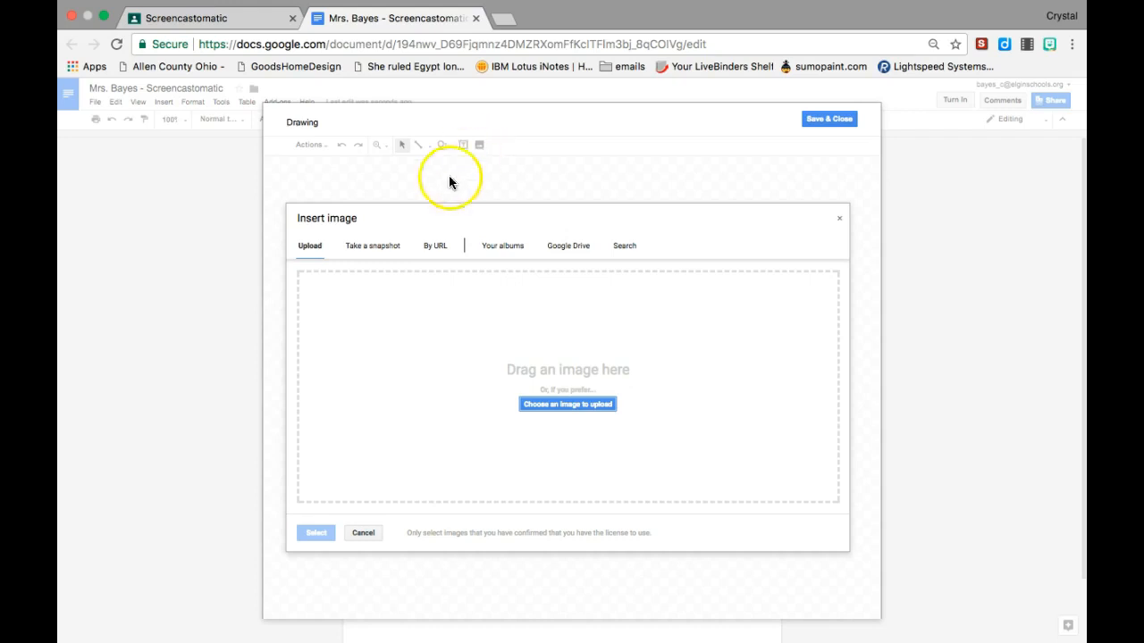
left_click(375, 253)
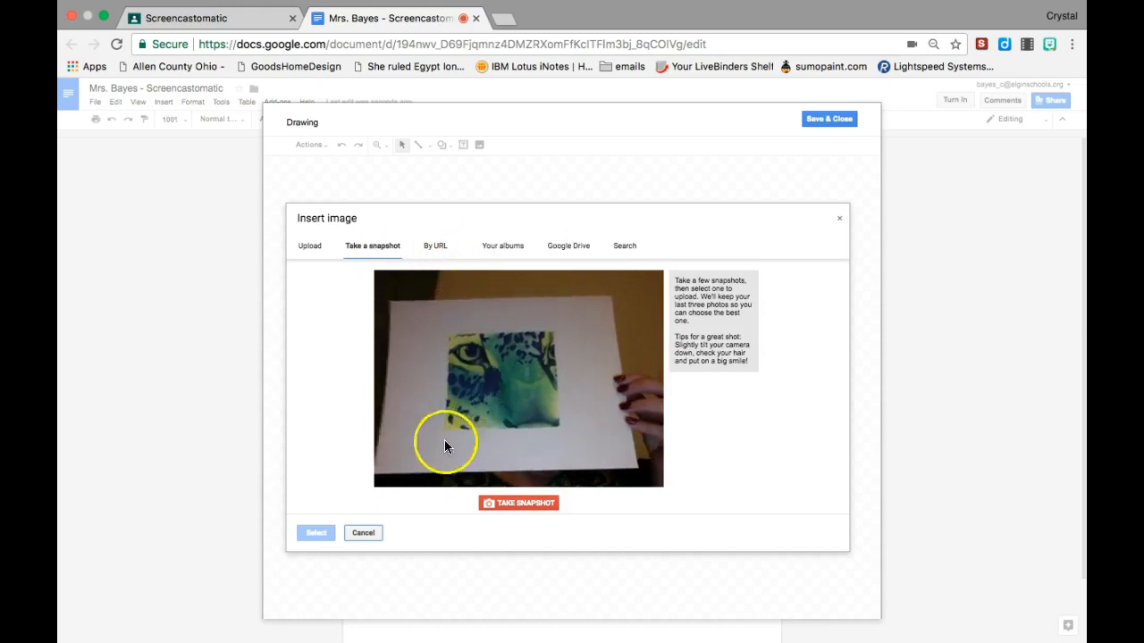
Take three webcam snapshots of the leopard artwork and insert the first one into the drawing
left_click(510, 505)
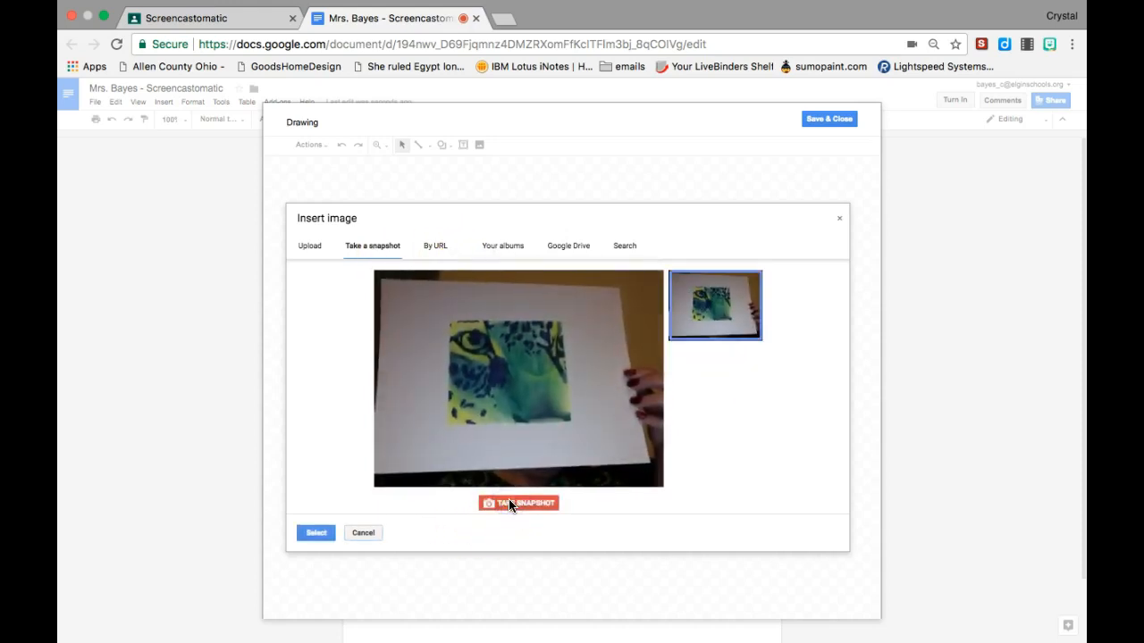
left_click(510, 504)
left_click(509, 504)
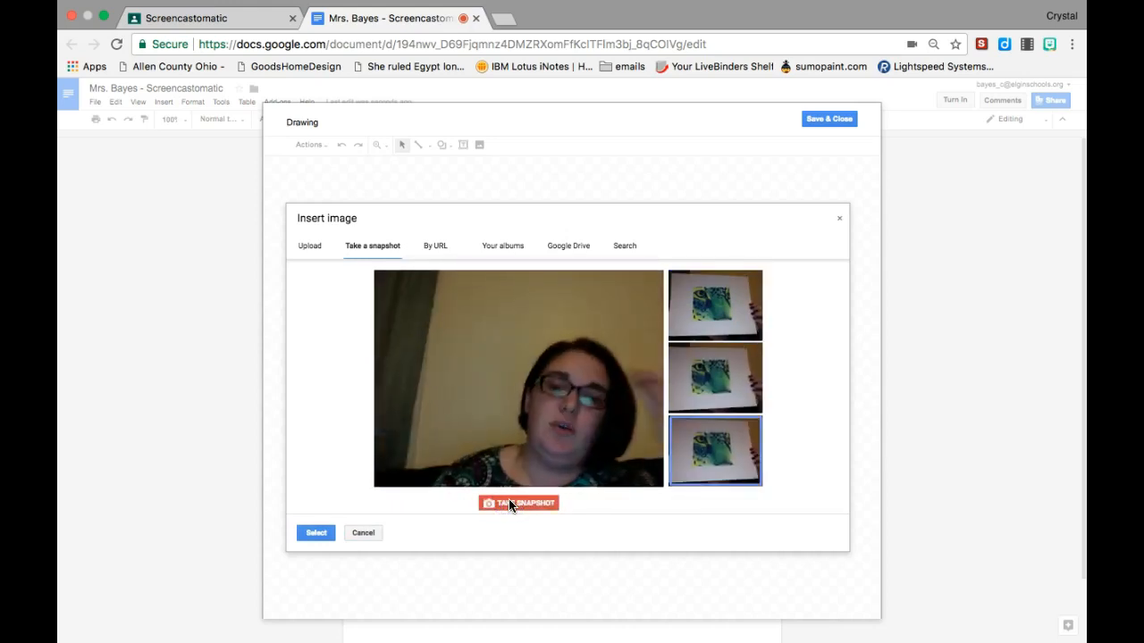
left_click(711, 313)
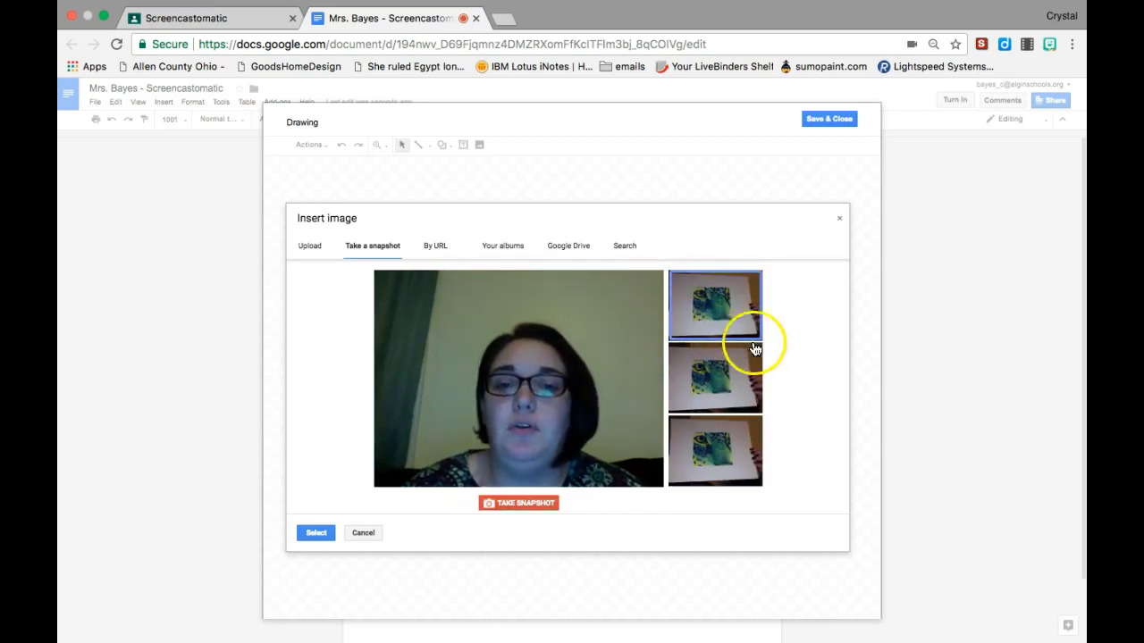
left_click(316, 535)
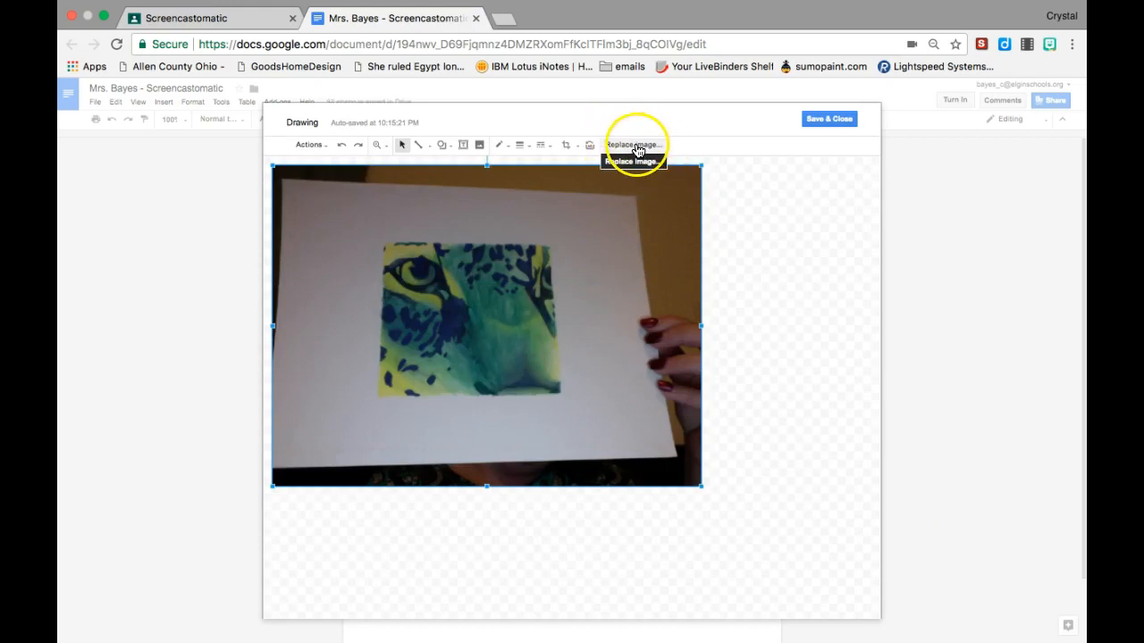
Crop the snapshot on all four sides to a narrow white border around the painting, and save the drawing into the document
left_click(567, 150)
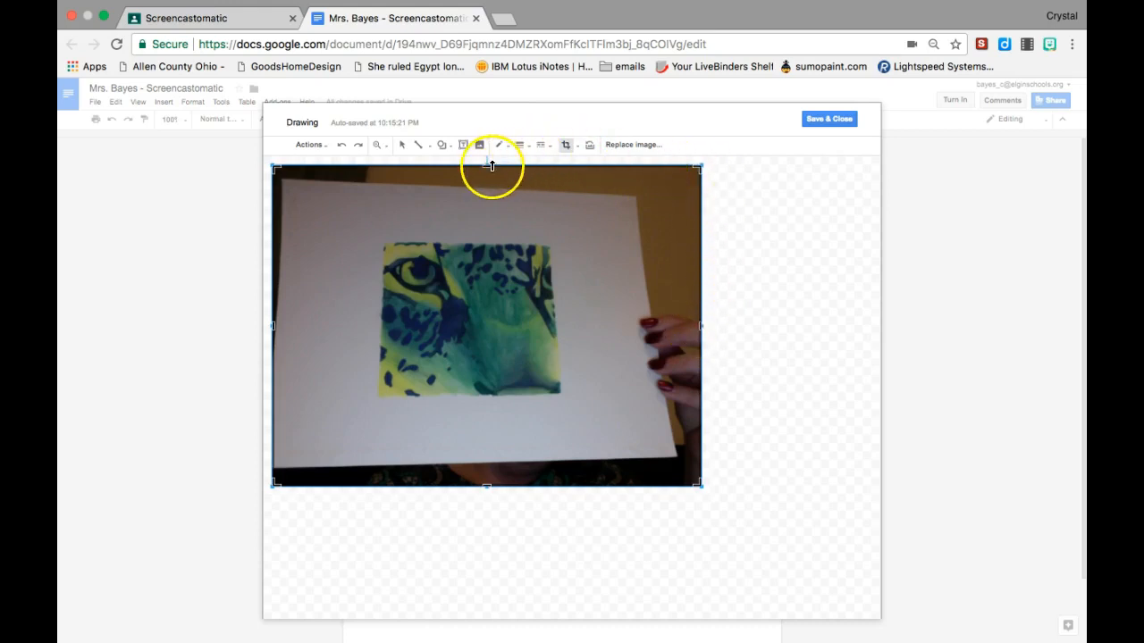
left_click_drag(702, 326, 619, 328)
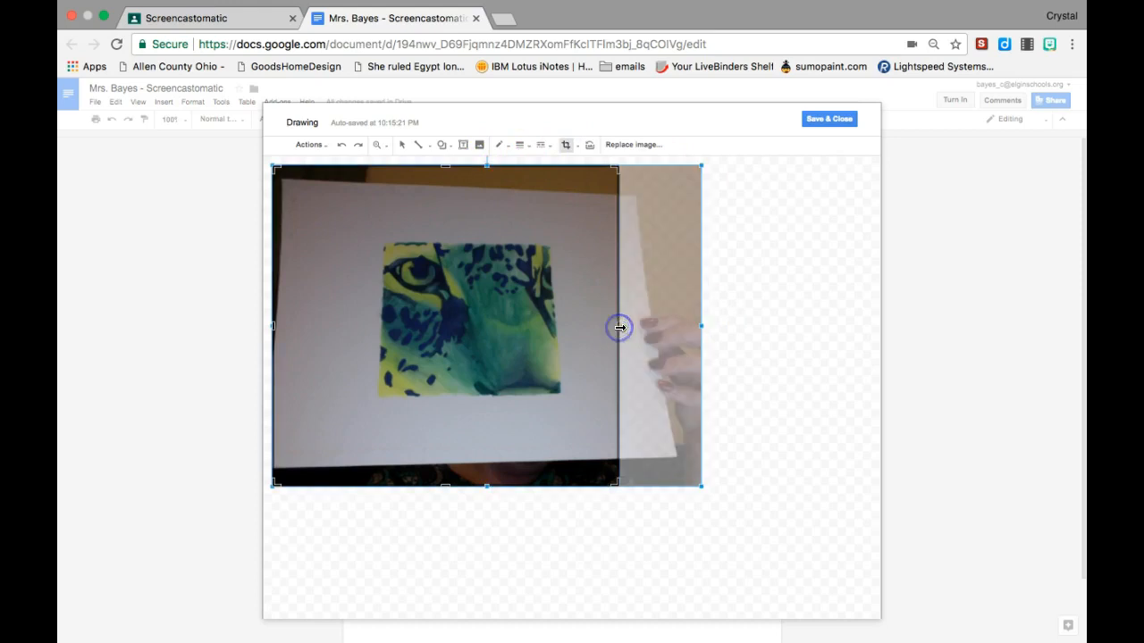
left_click_drag(445, 486, 443, 426)
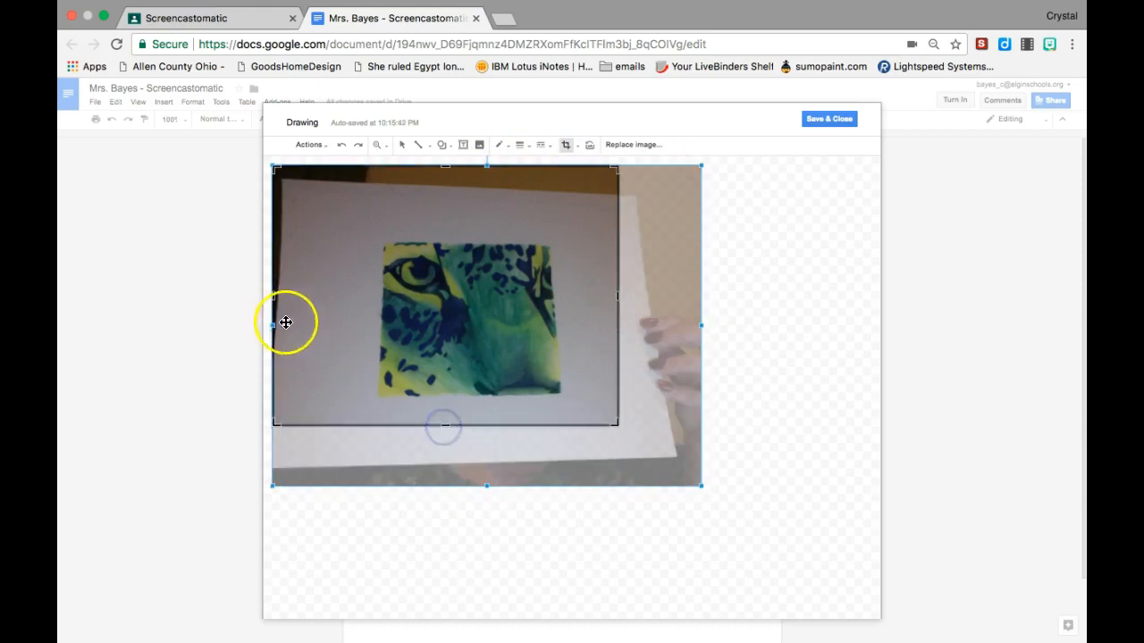
left_click_drag(274, 295, 351, 291)
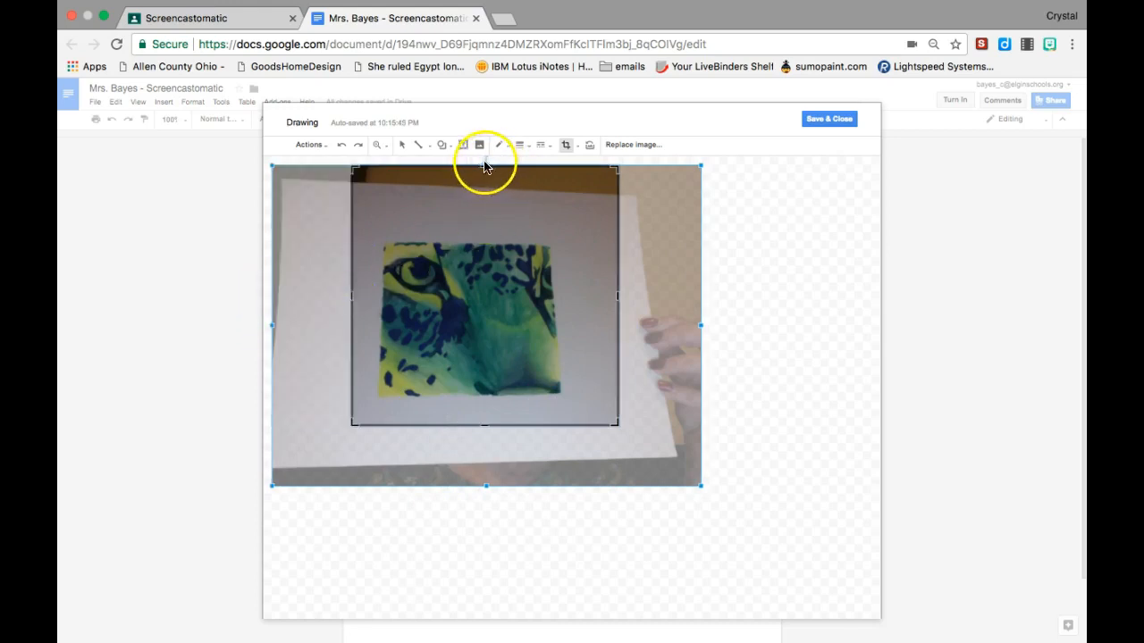
left_click_drag(485, 165, 477, 212)
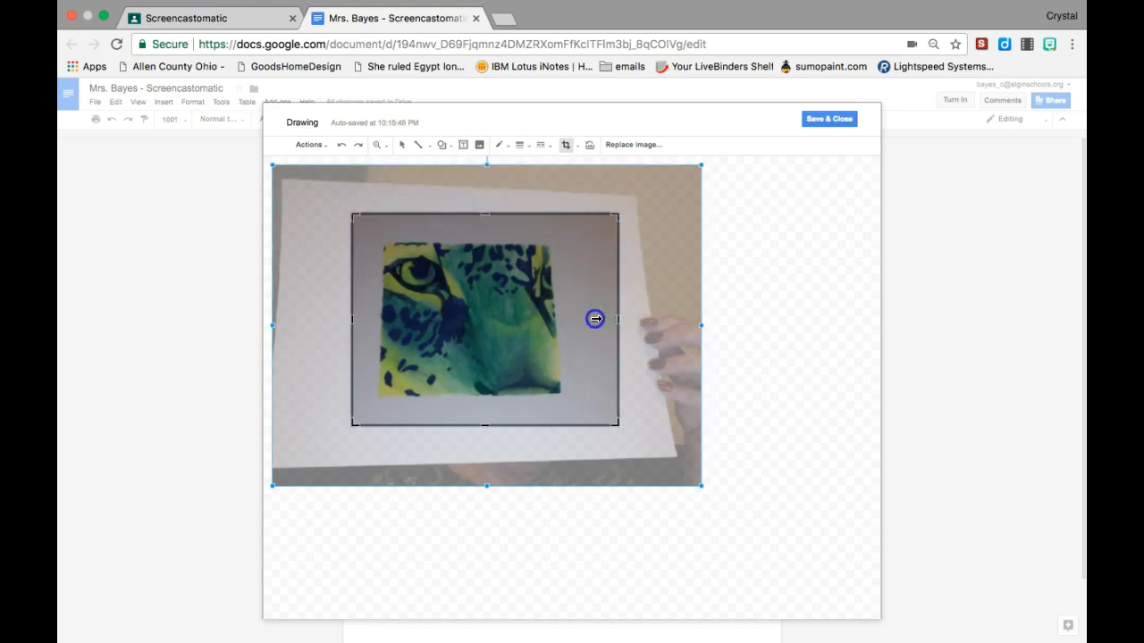
left_click_drag(599, 319, 591, 319)
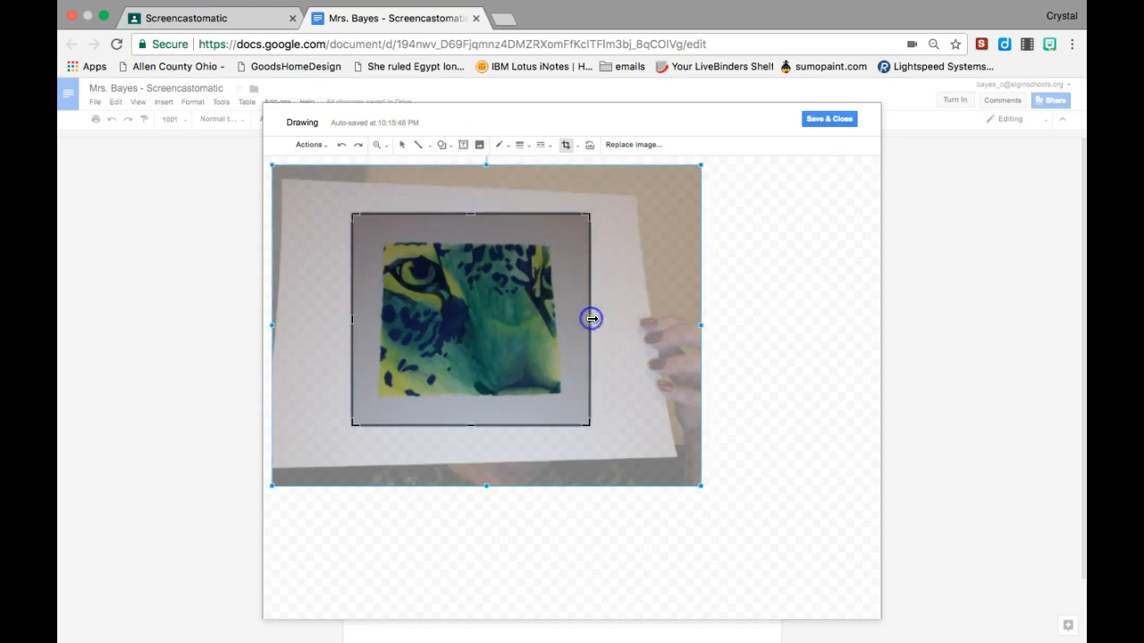
left_click(759, 290)
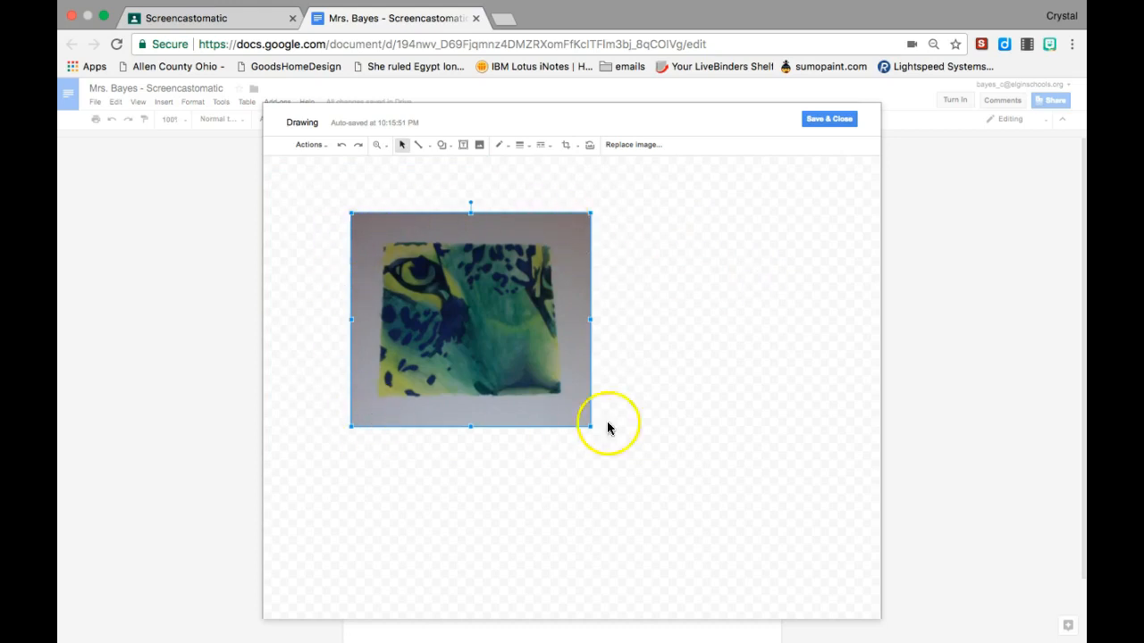
left_click(817, 125)
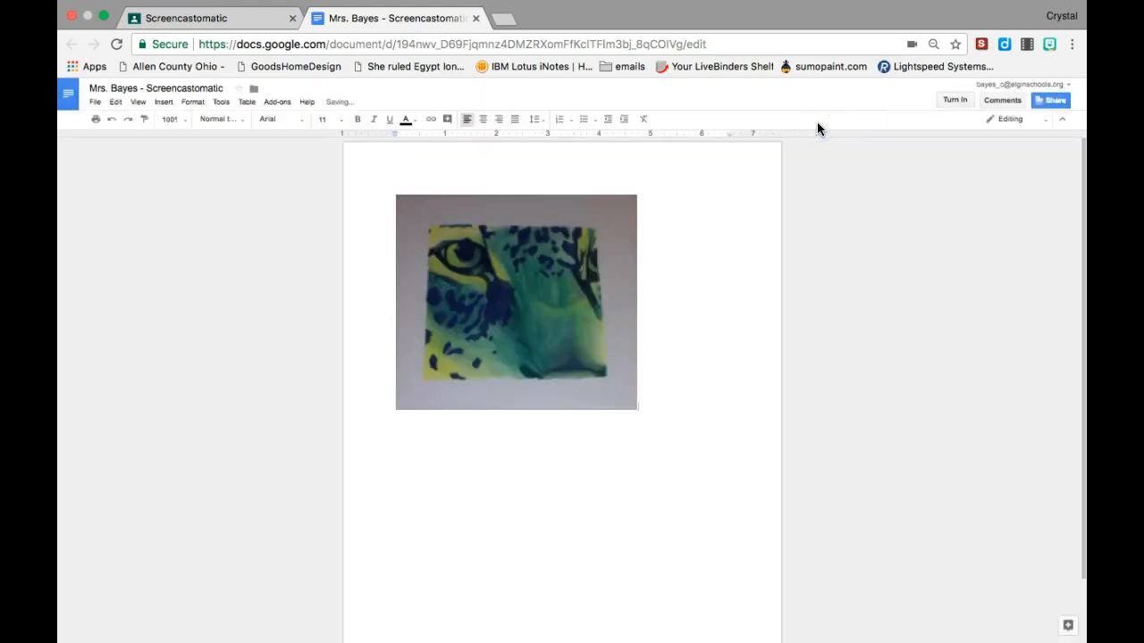
Try enlarging the artwork proportionally and stretching it sideways past the page edge, and undo both resizes
left_click(530, 333)
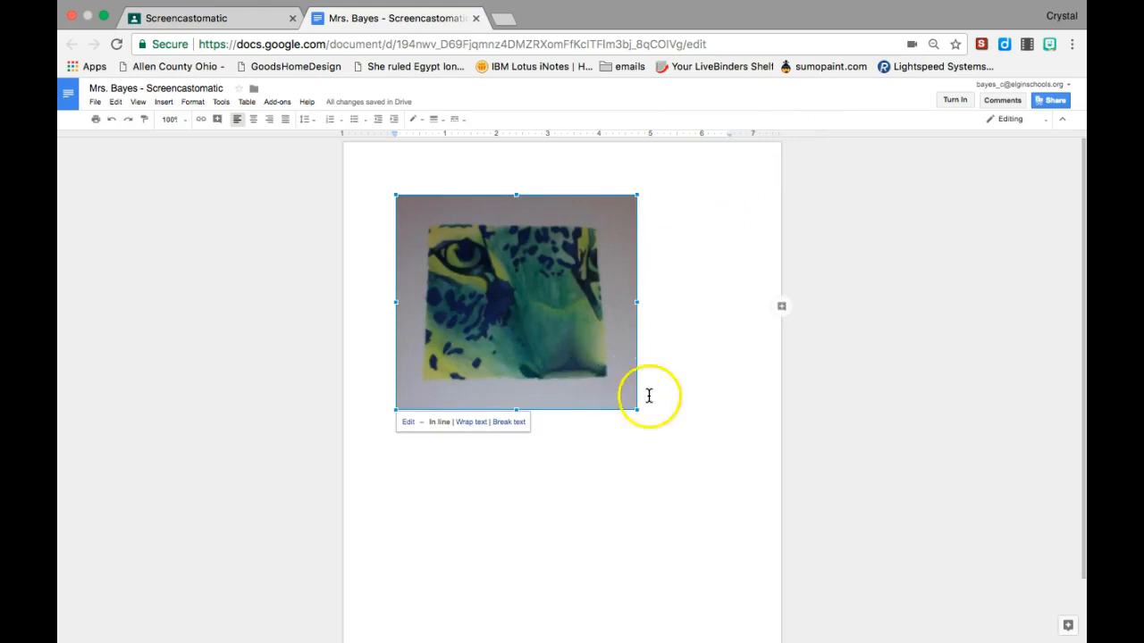
left_click_drag(636, 409, 751, 513)
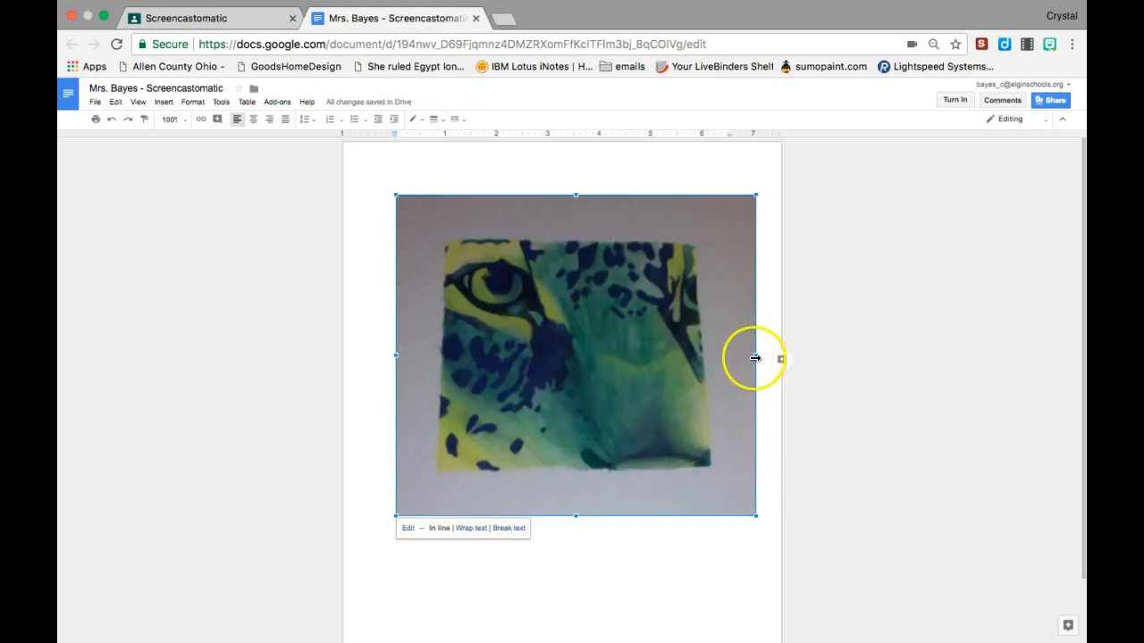
left_click_drag(755, 358, 891, 348)
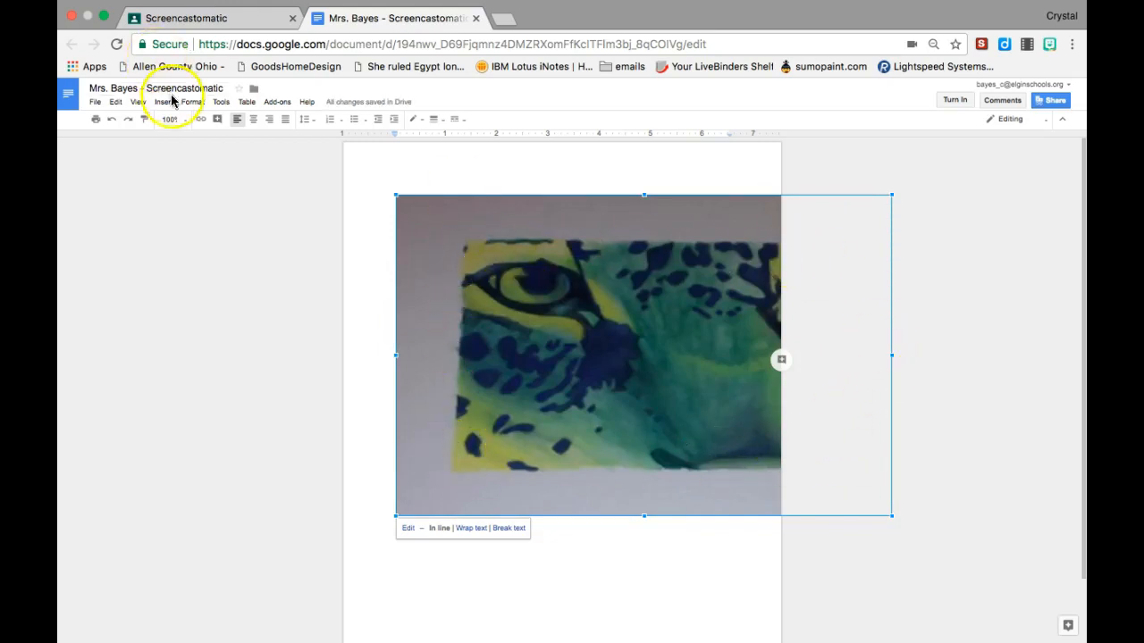
left_click(115, 122)
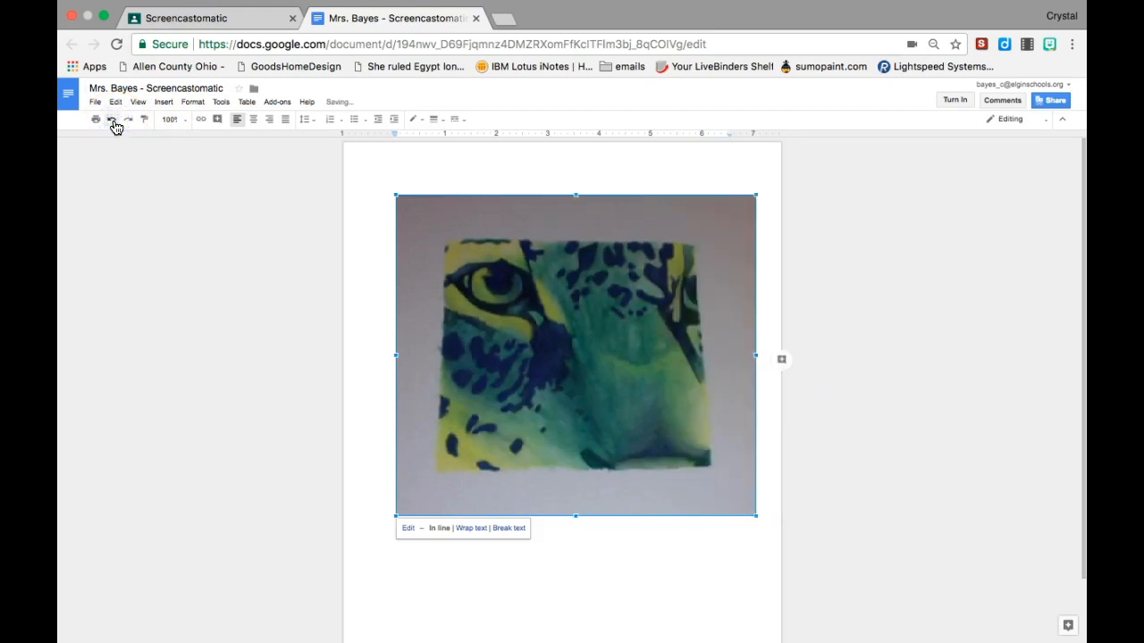
left_click(113, 122)
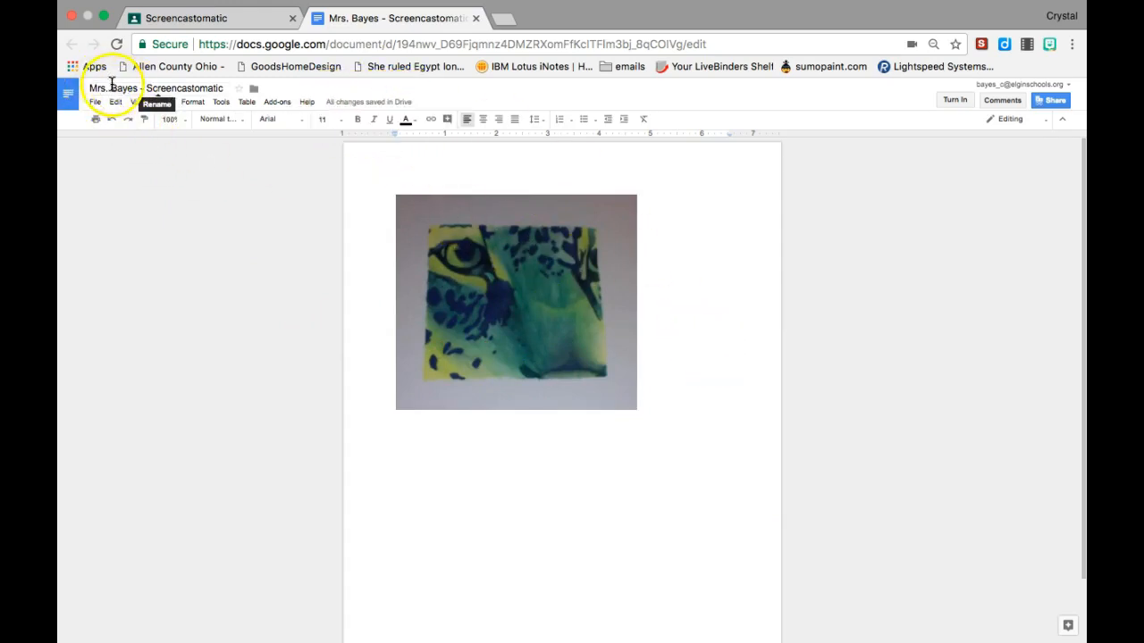
Return to the Screencastomatic assignment in Classroom and turn it in with the attached document
left_click(149, 20)
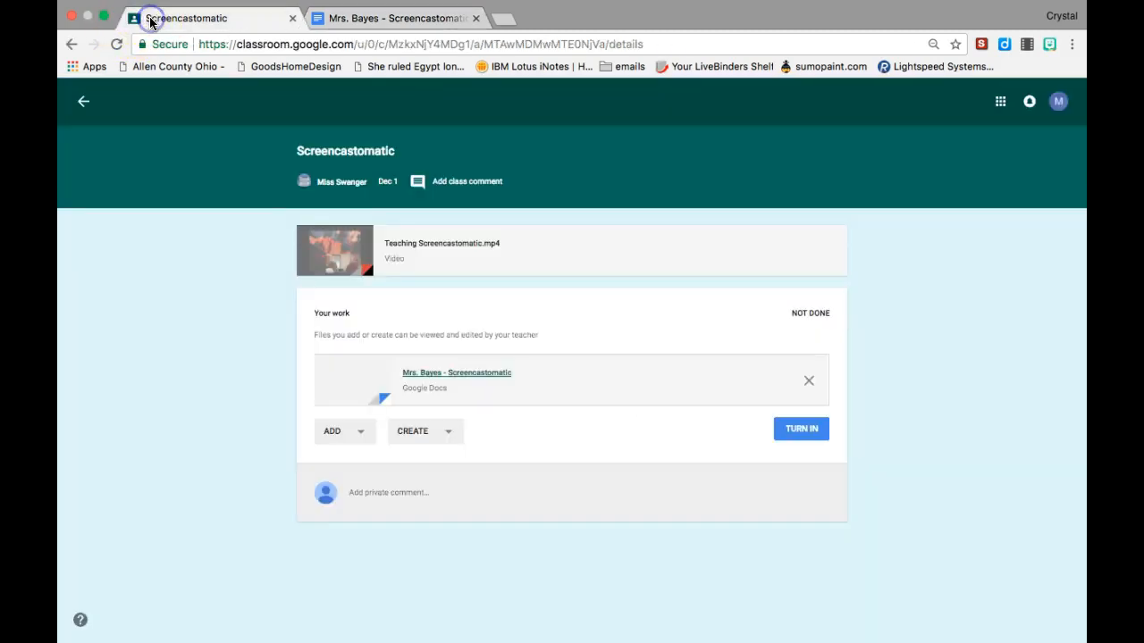
left_click(799, 432)
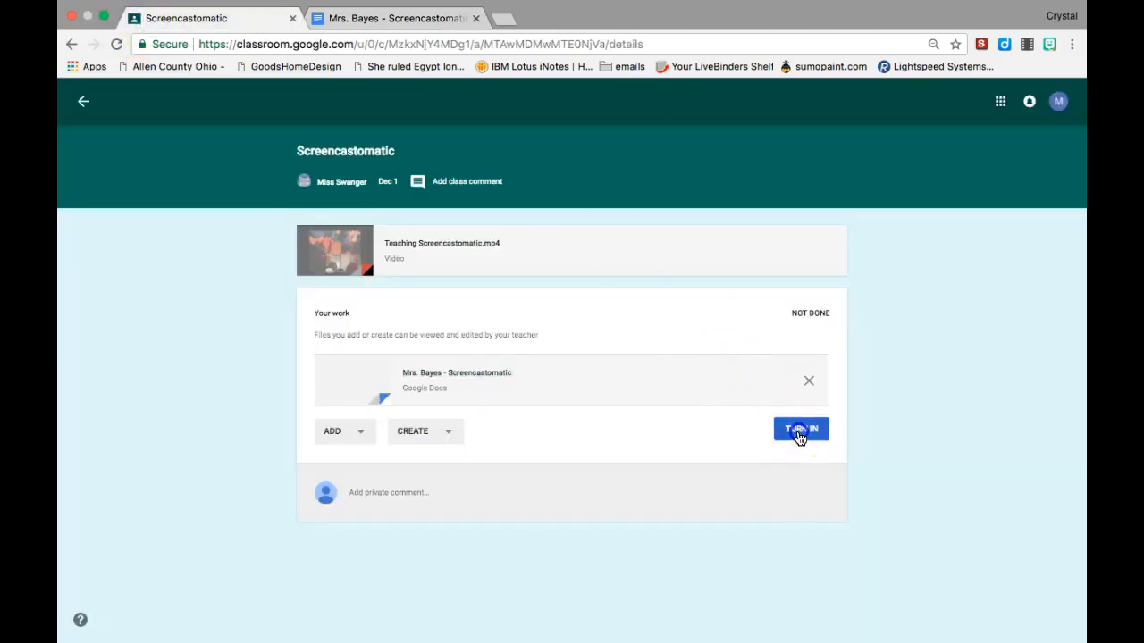
left_click(655, 410)
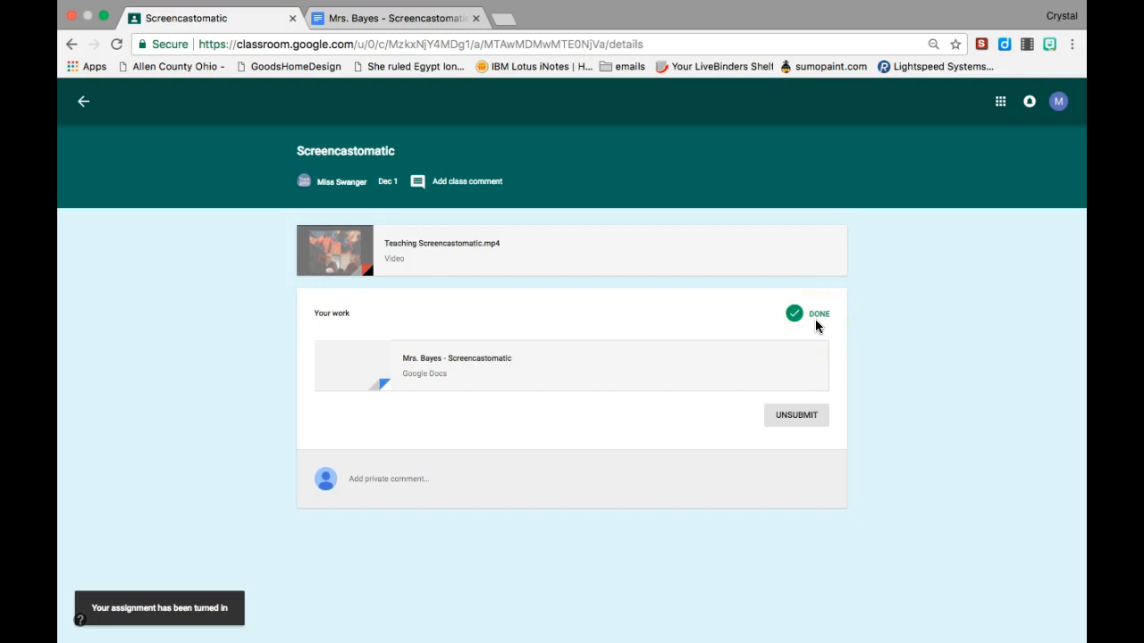
Return to the class stream, check the submitted artwork document, and dismiss its access notice
left_click(83, 103)
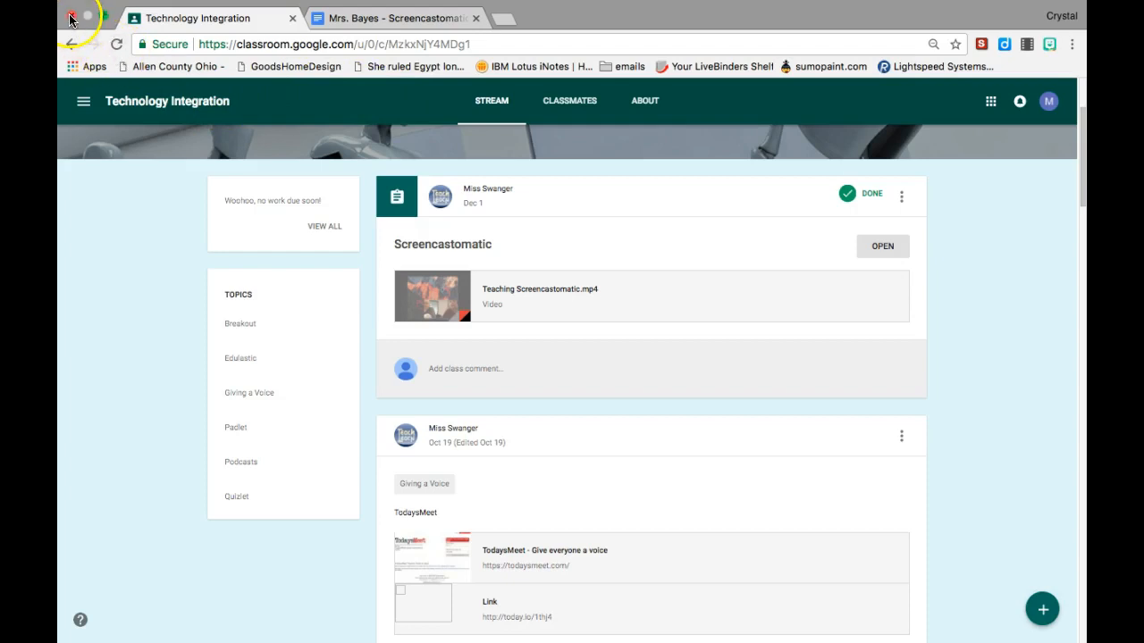
left_click(341, 22)
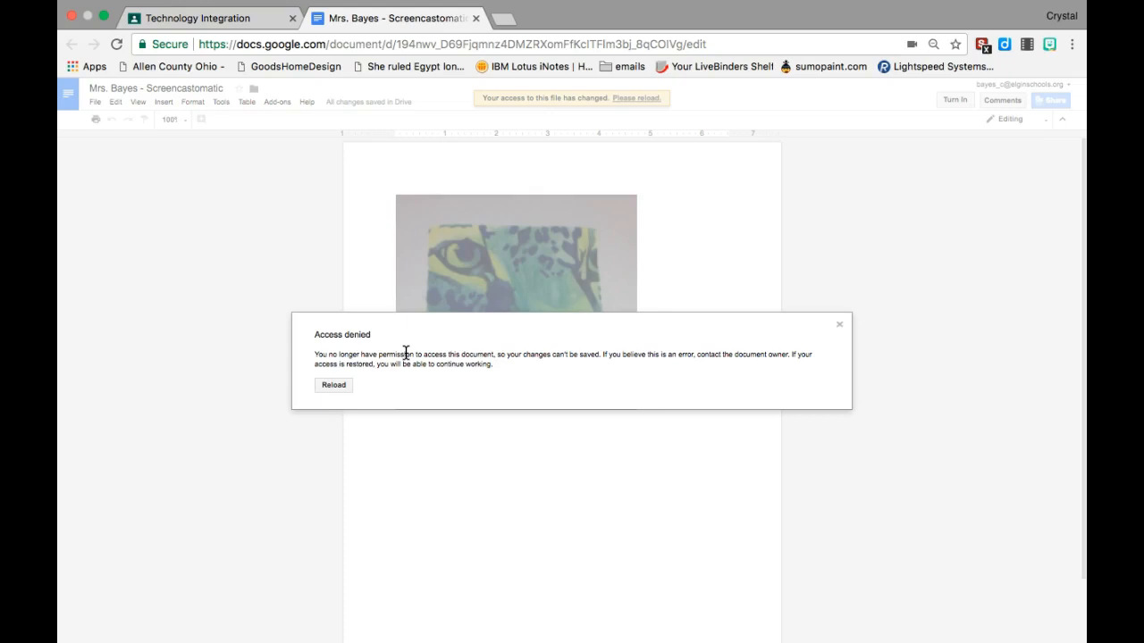
left_click(840, 325)
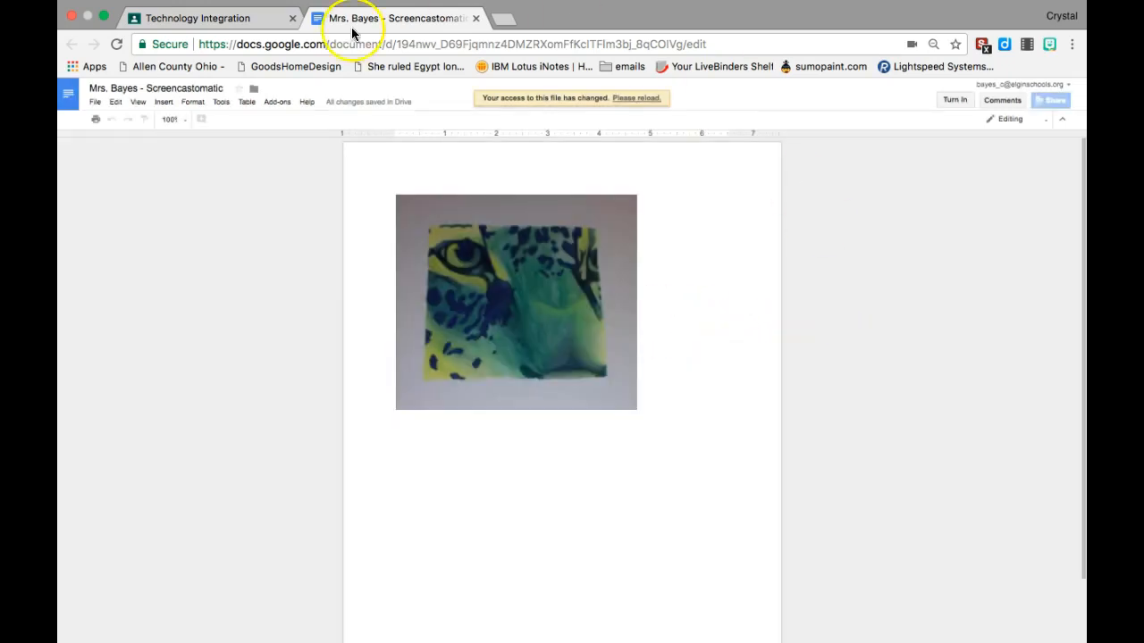
Reopen the Screencastomatic assignment from the Technology Integration class stream and unsubmit it
left_click(243, 18)
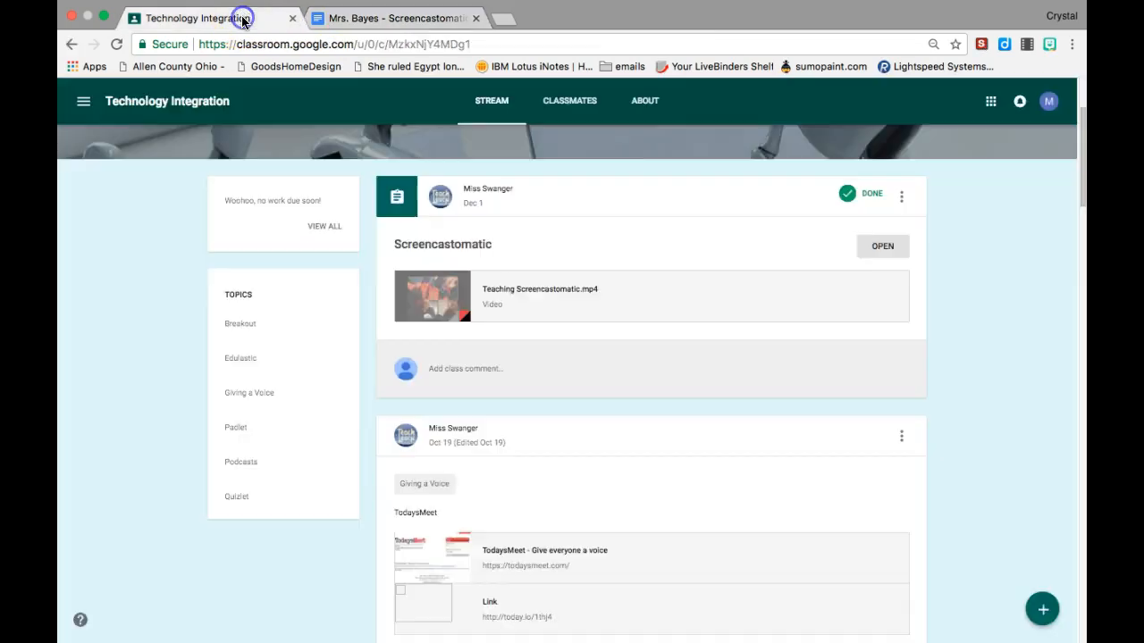
left_click(877, 245)
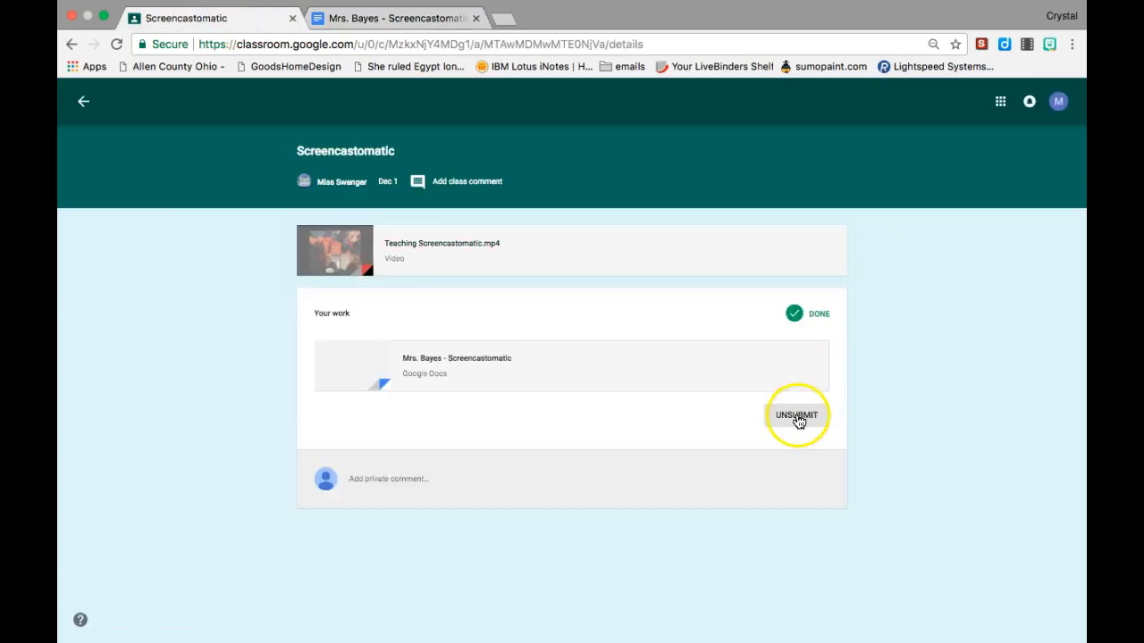
left_click(798, 417)
left_click(706, 386)
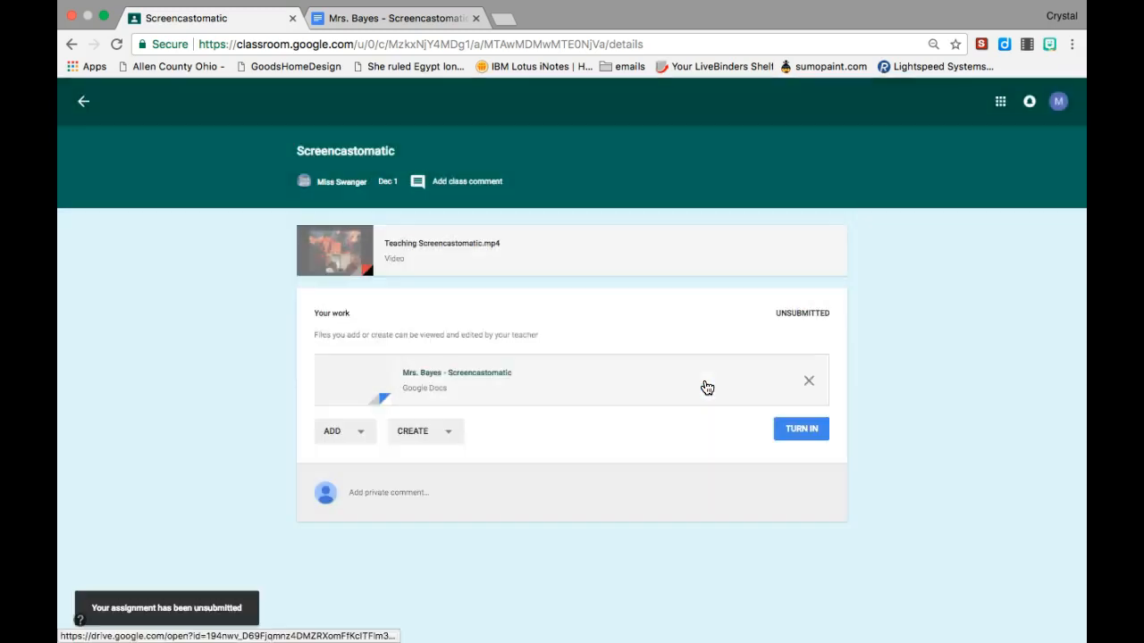
Reload the attached Google Doc for editing, open the leopard artwork drawing, and save and close it
left_click(416, 19)
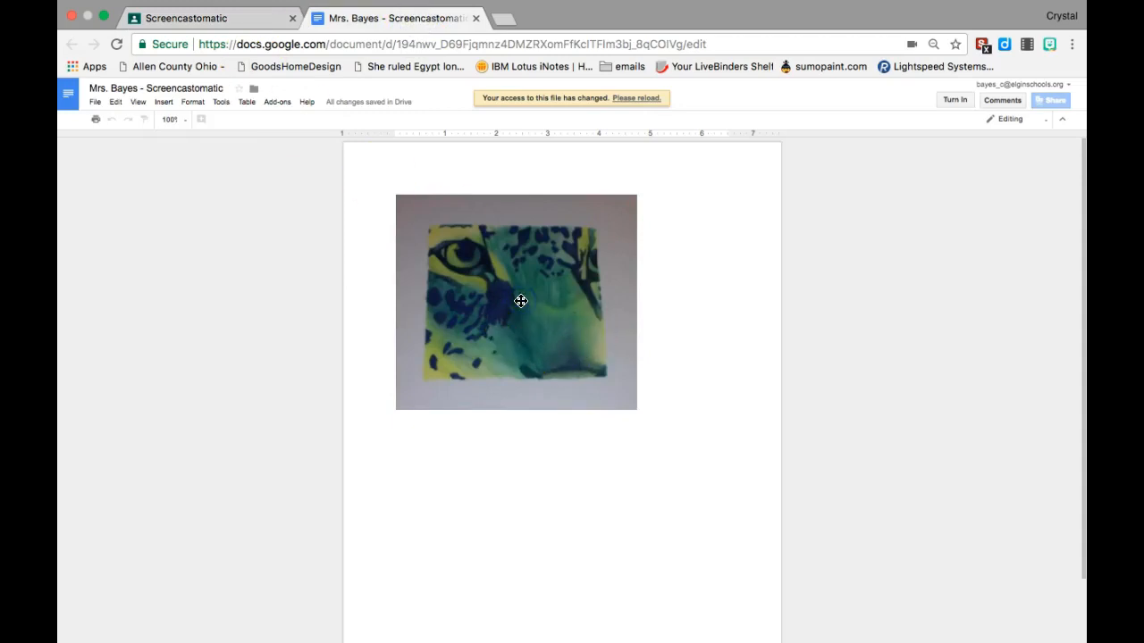
left_click(118, 45)
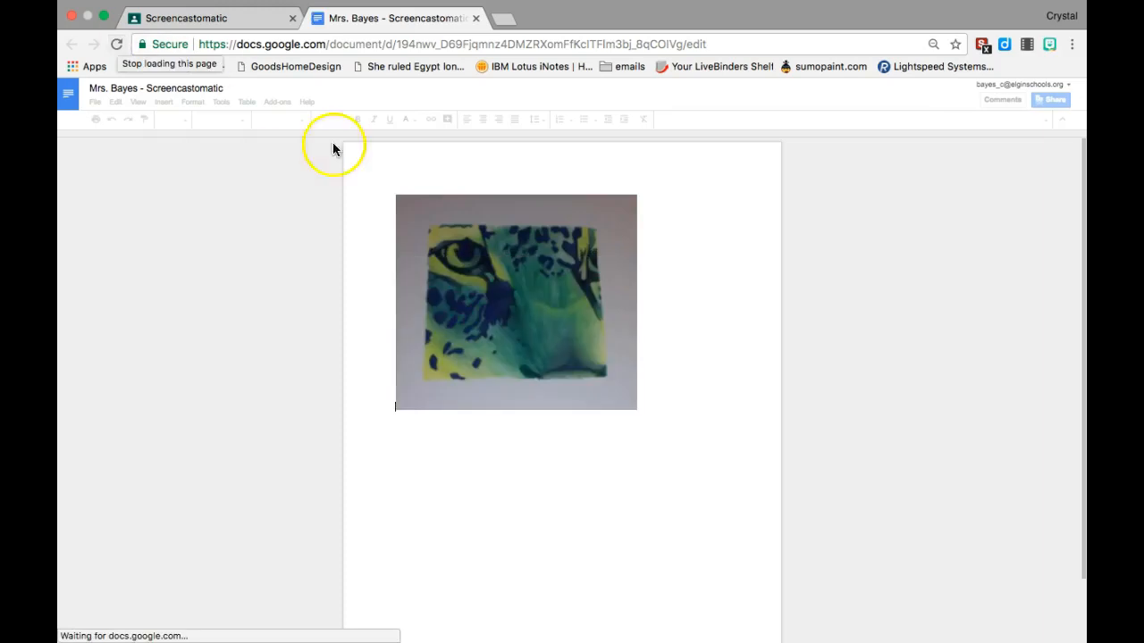
left_click(512, 243)
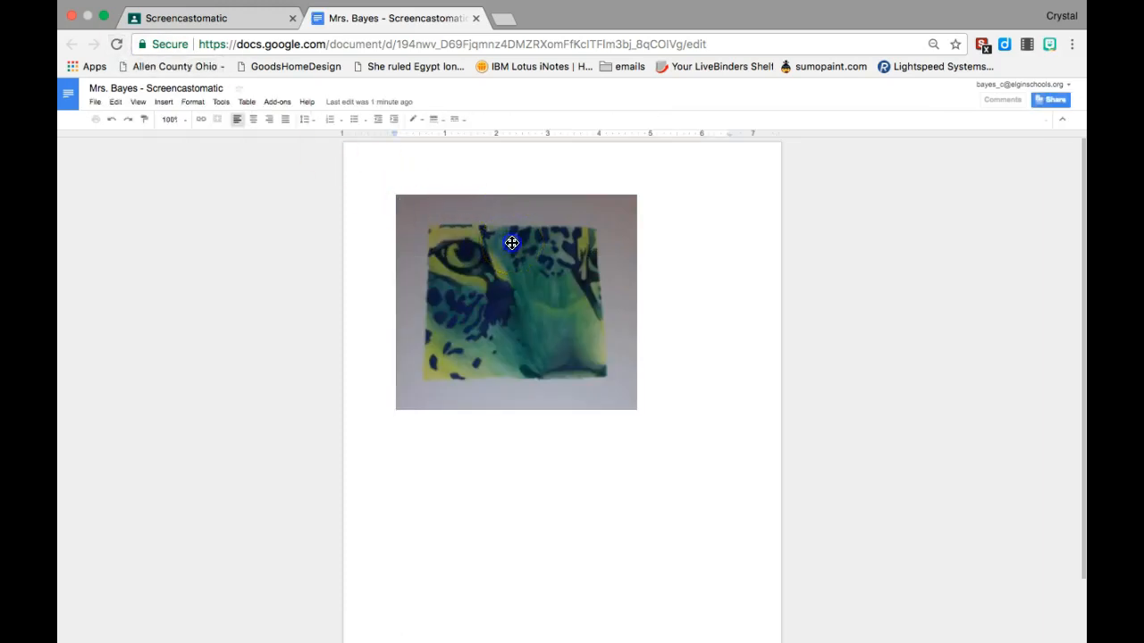
double_click(511, 244)
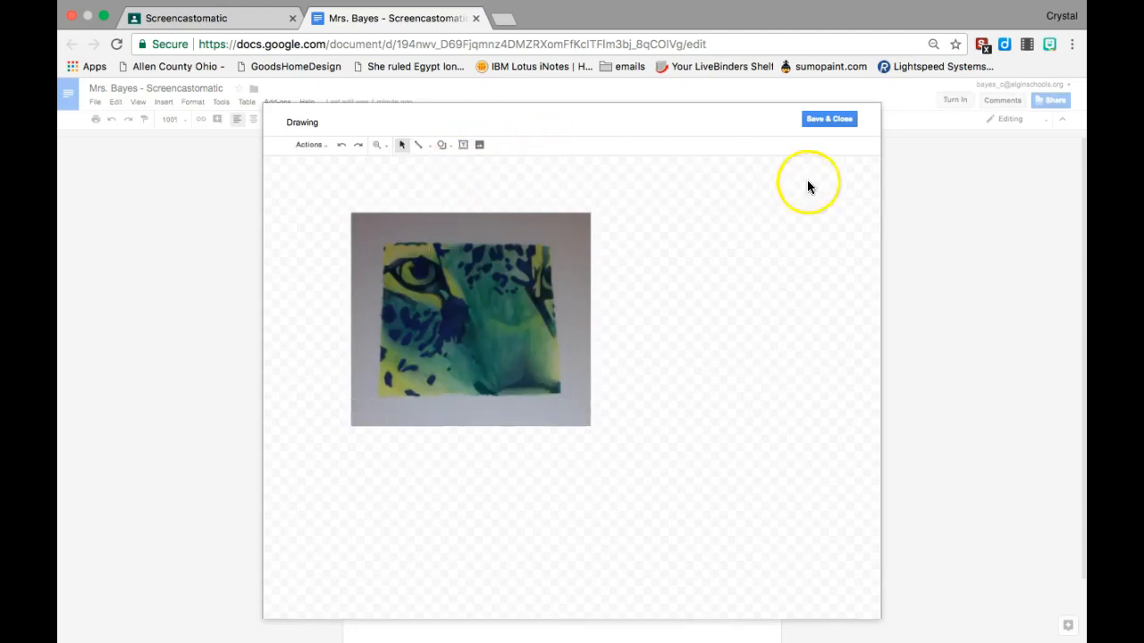
left_click(825, 122)
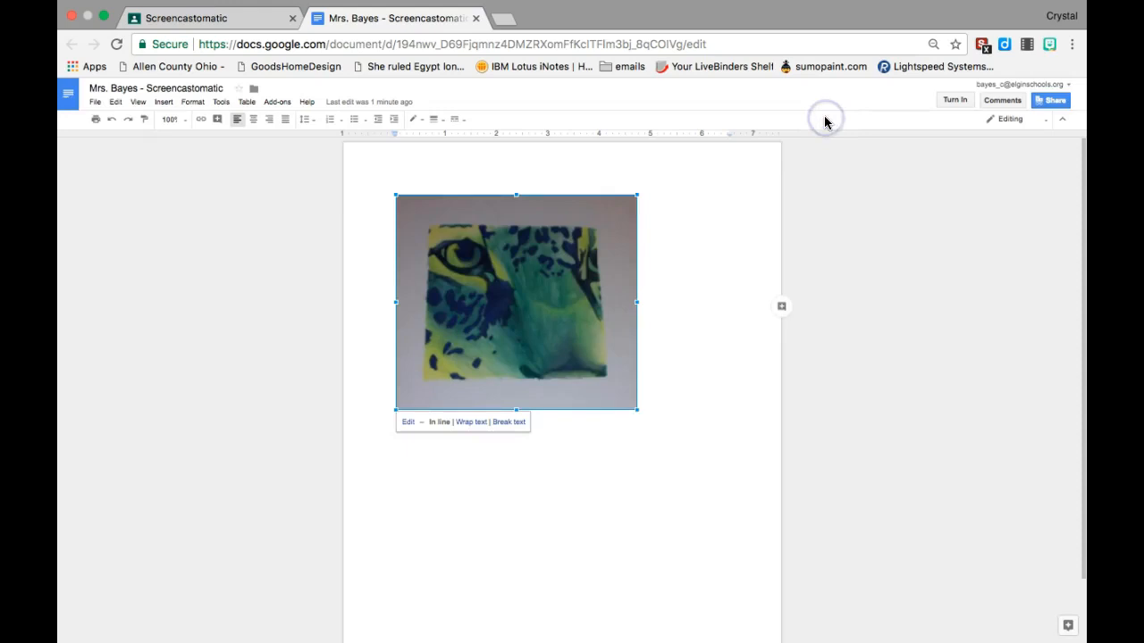
Go back to the Screencastomatic assignment in Classroom and turn it in again, confirming the submission
left_click(246, 18)
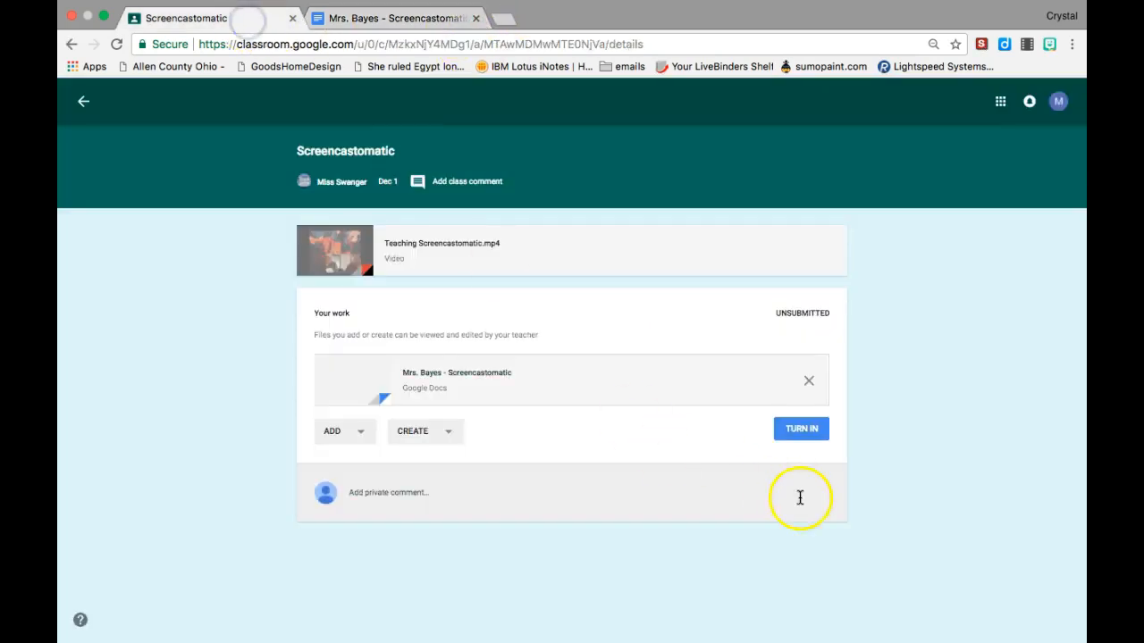
left_click(802, 431)
left_click(661, 410)
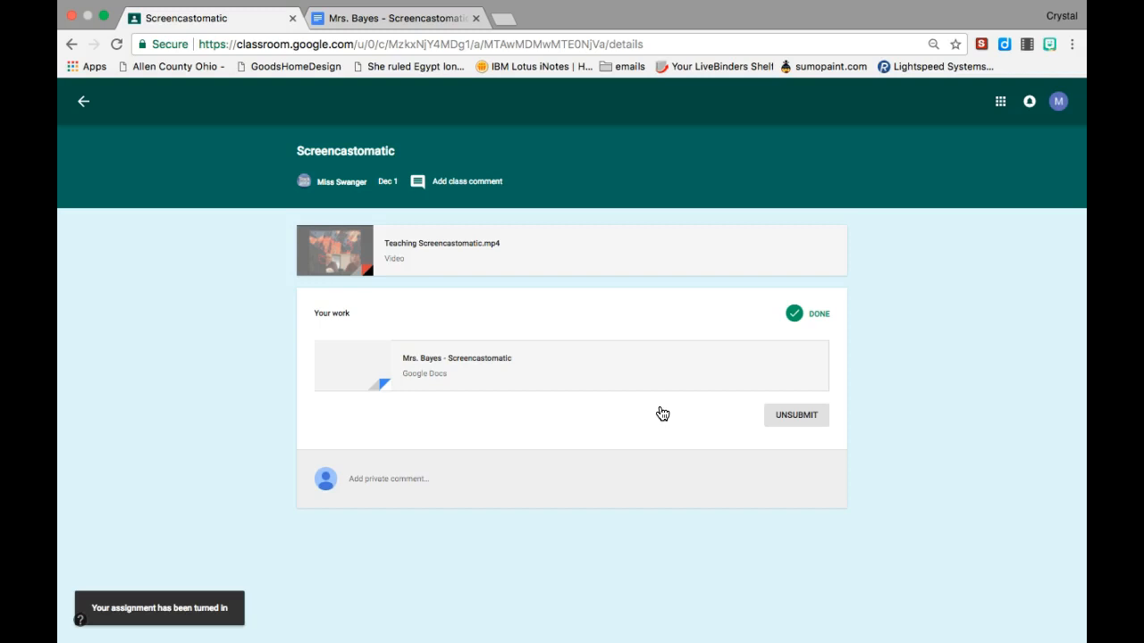
Close the submitted artwork document and return to the Technology Integration class stream
left_click(390, 22)
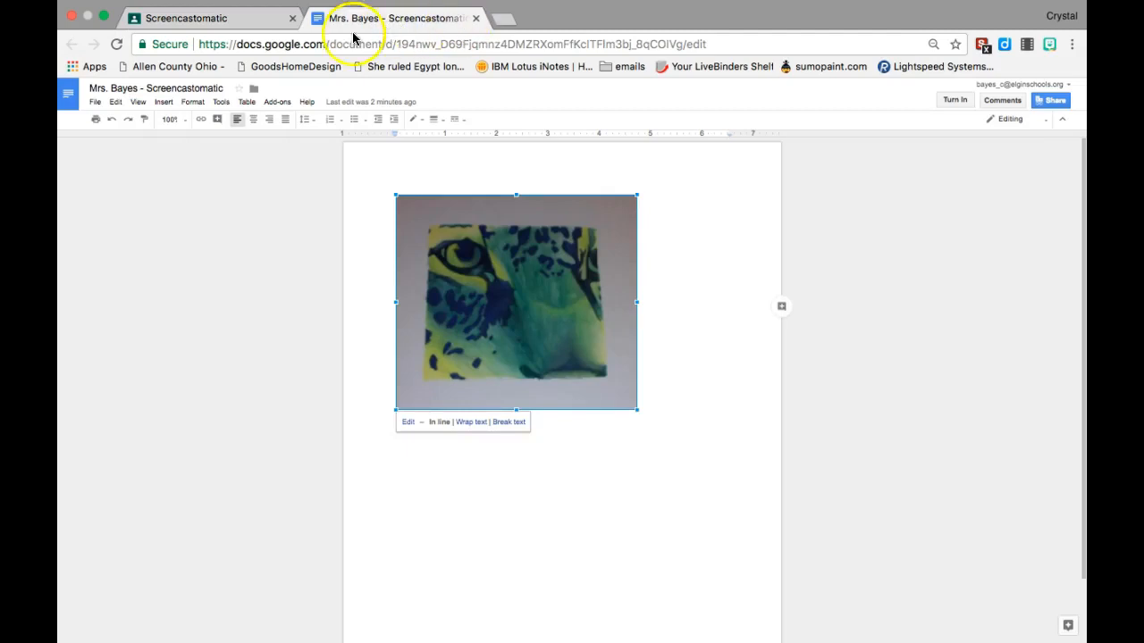
left_click(478, 22)
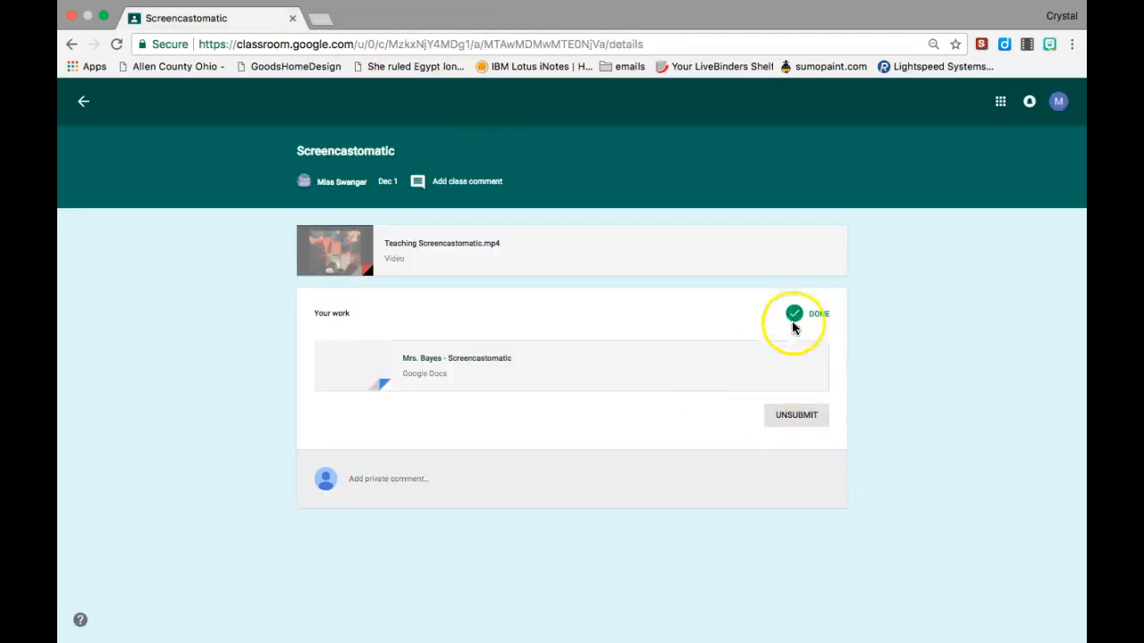
left_click(85, 104)
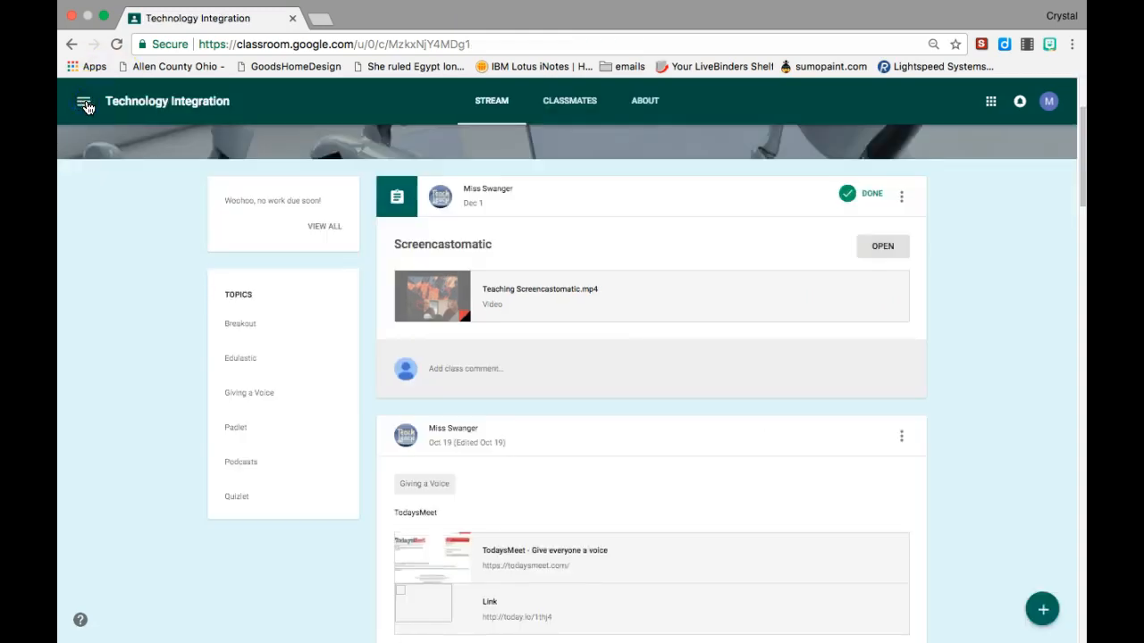